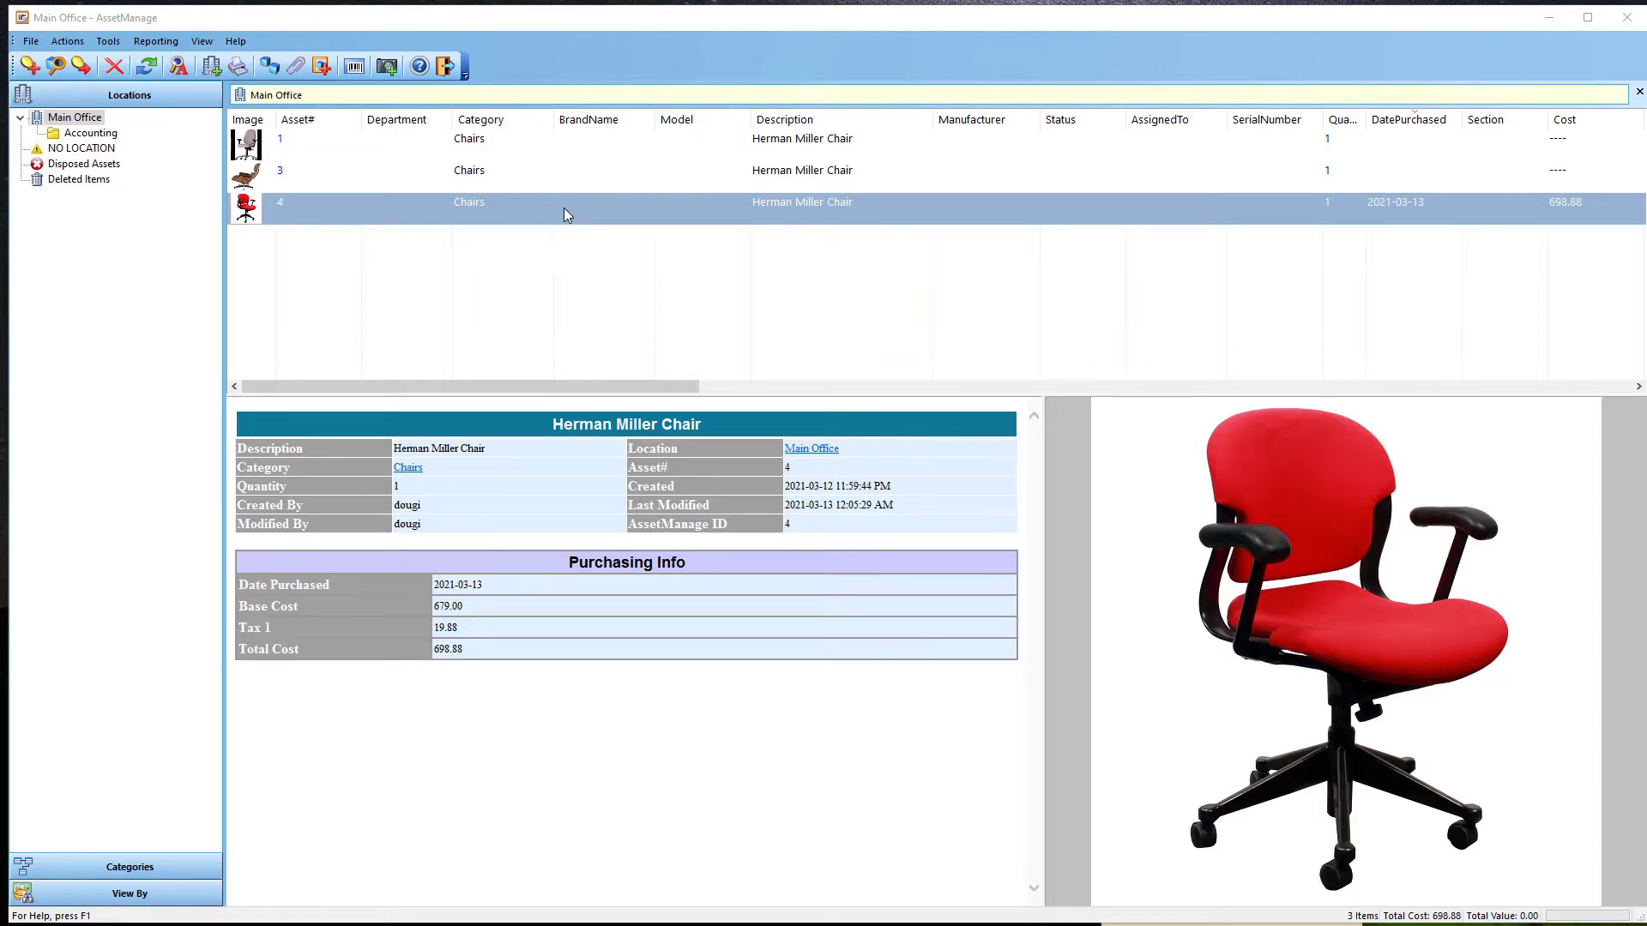
Open the QRSign.crd file card in the designer via Reporting > File Cards > Edit File Cards
click(146, 44)
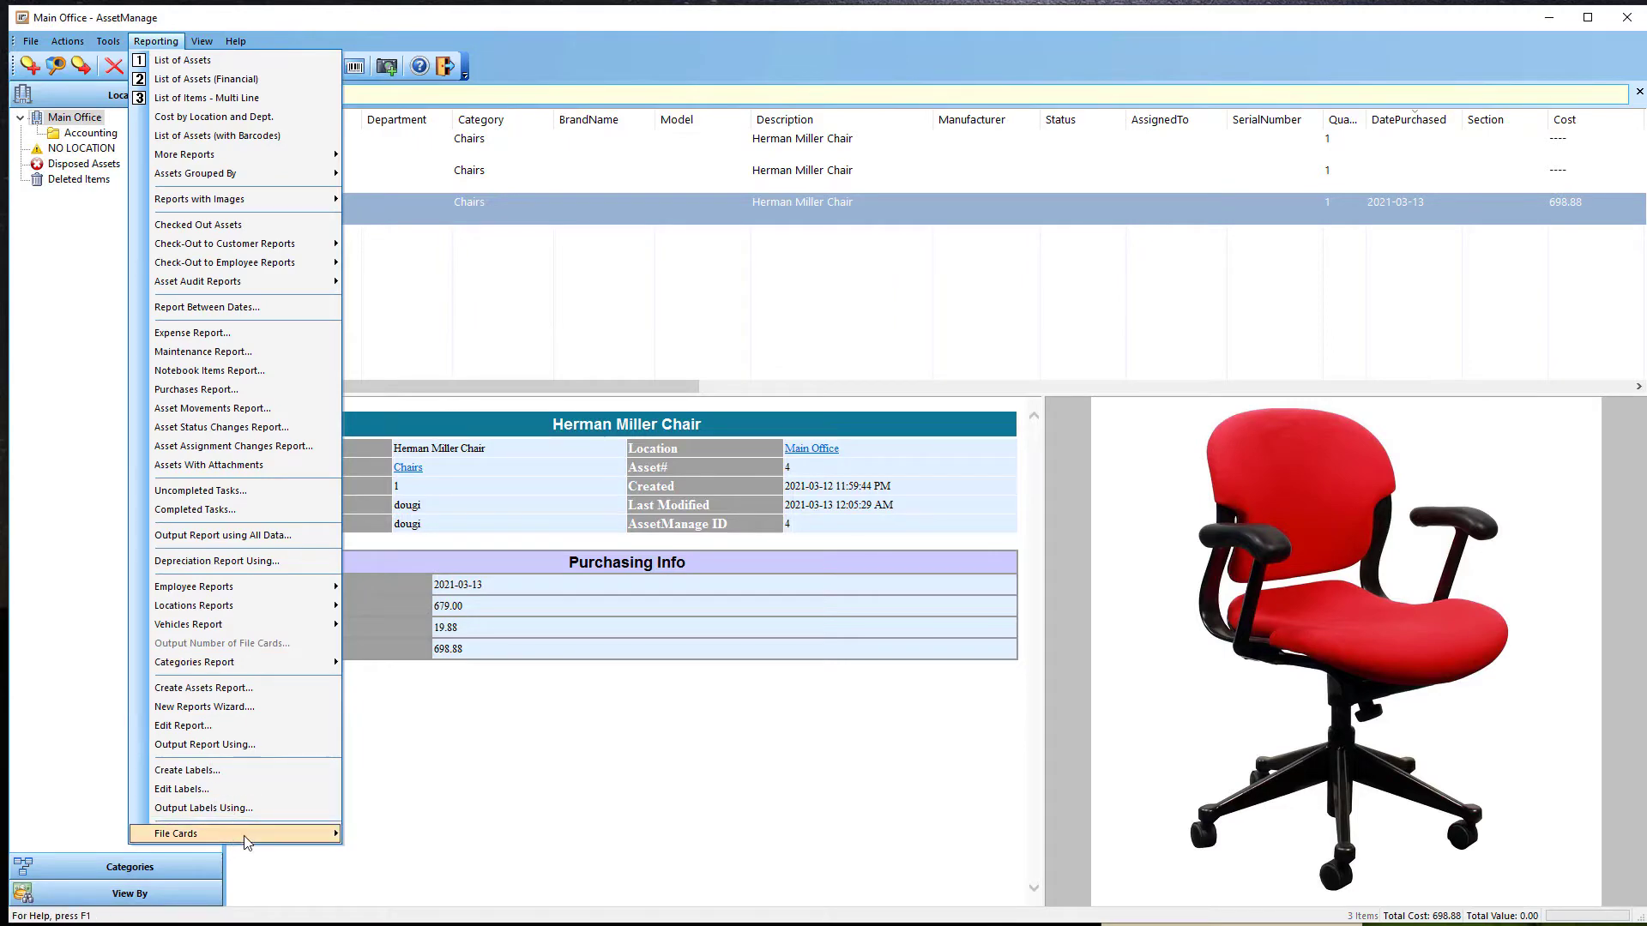
mouse_move(234, 830)
click(434, 853)
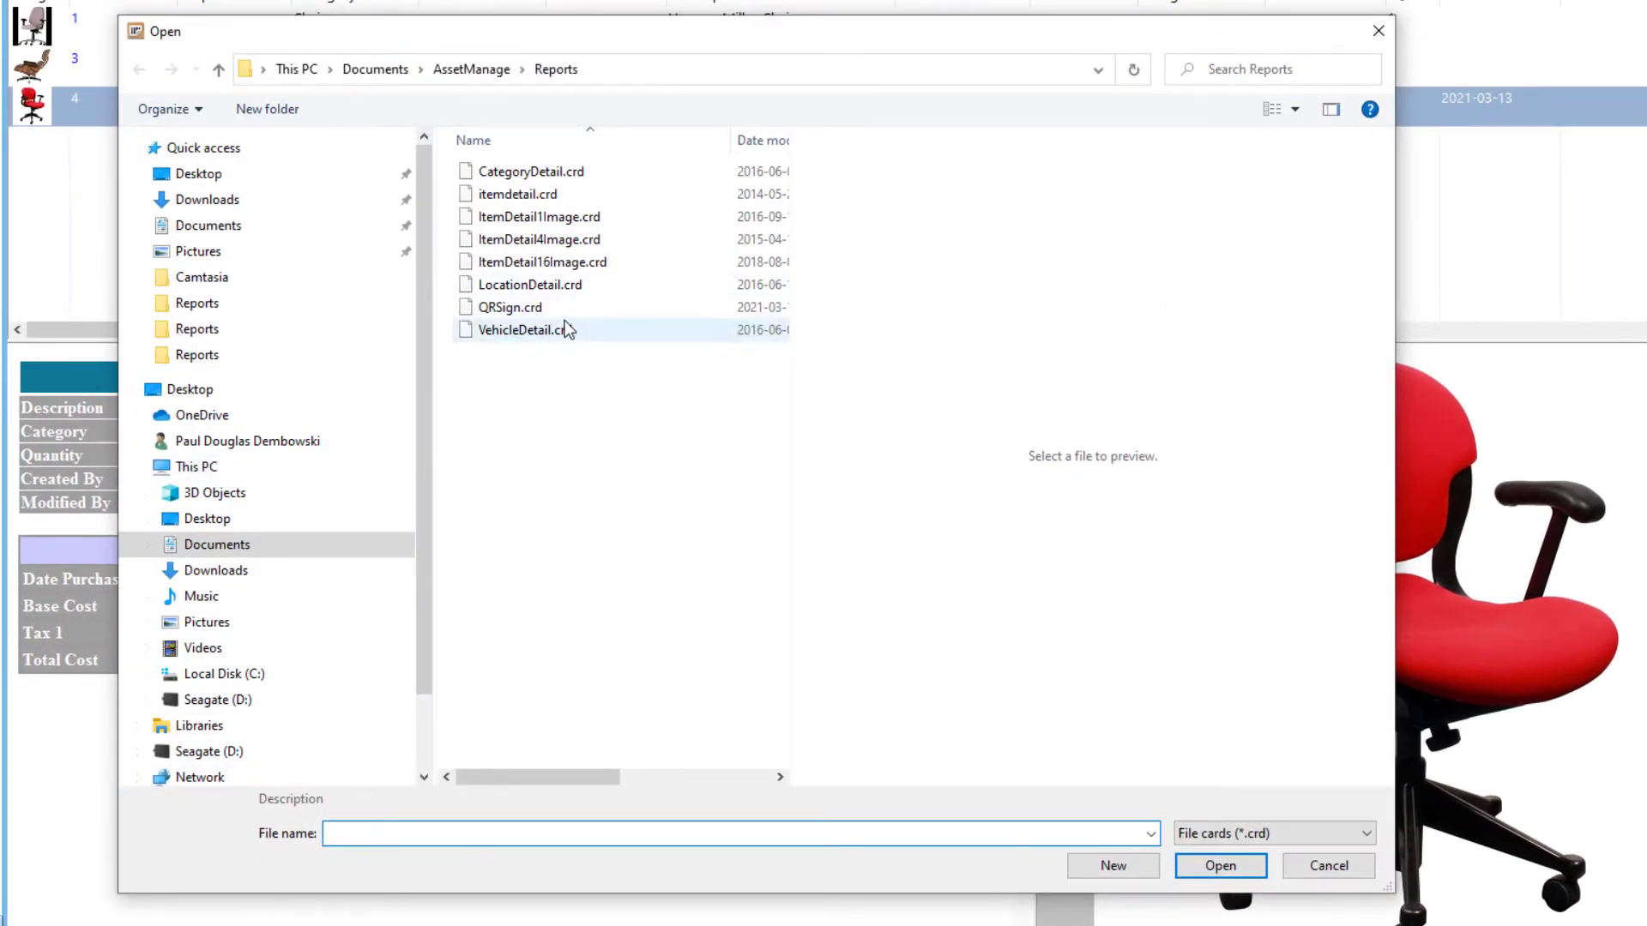
click(550, 309)
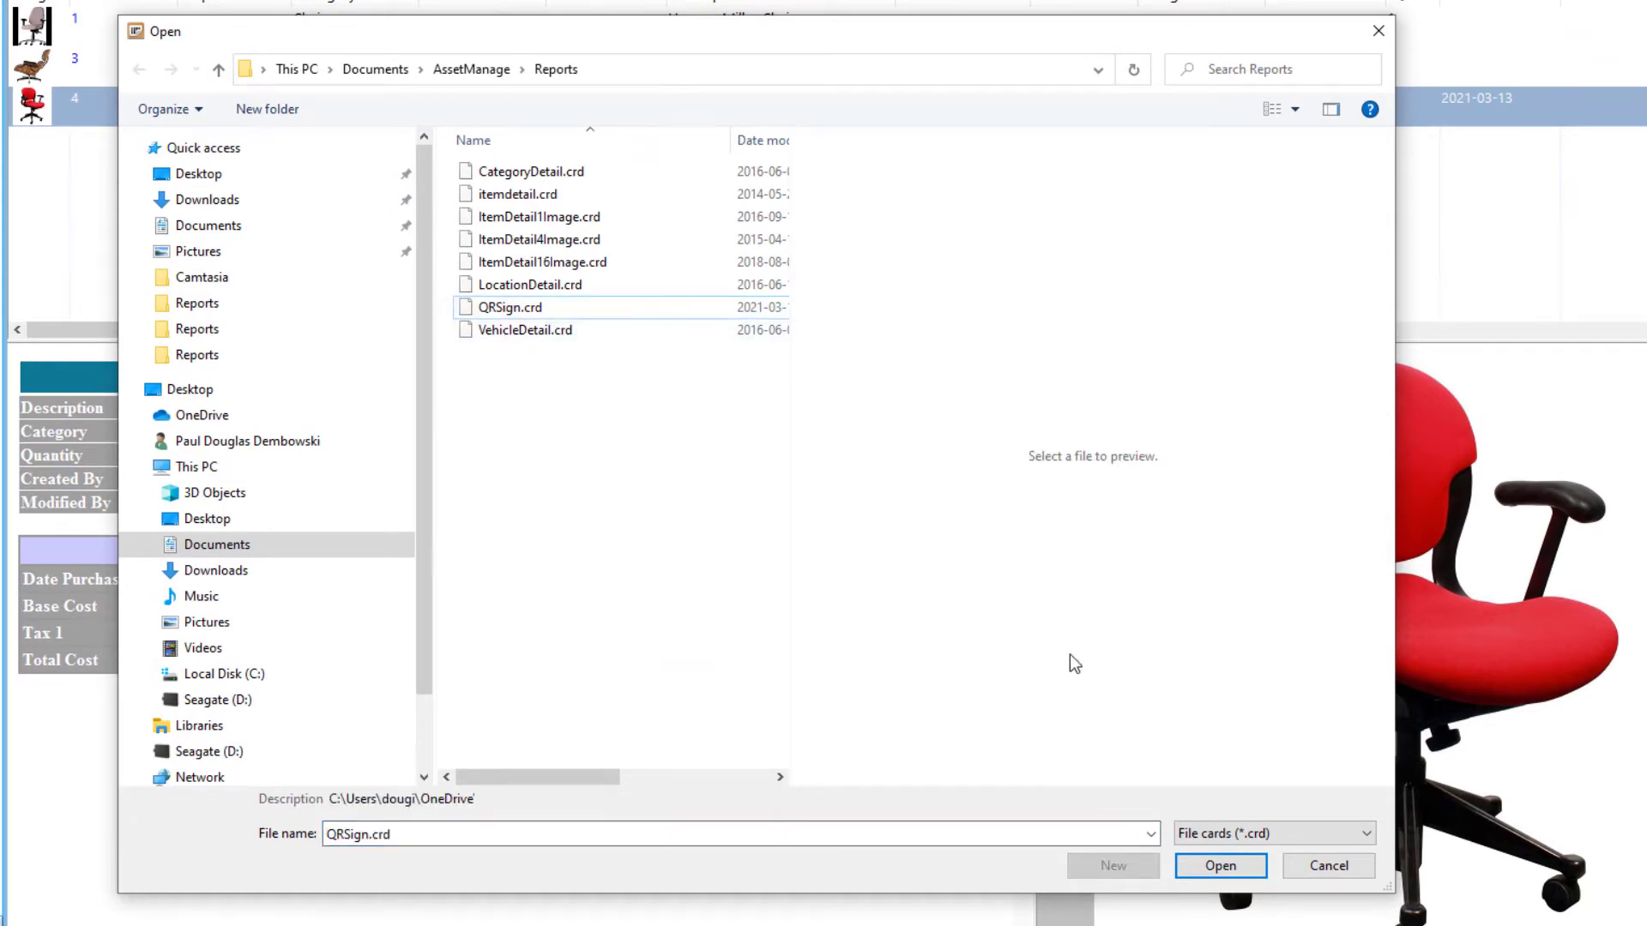
click(1207, 864)
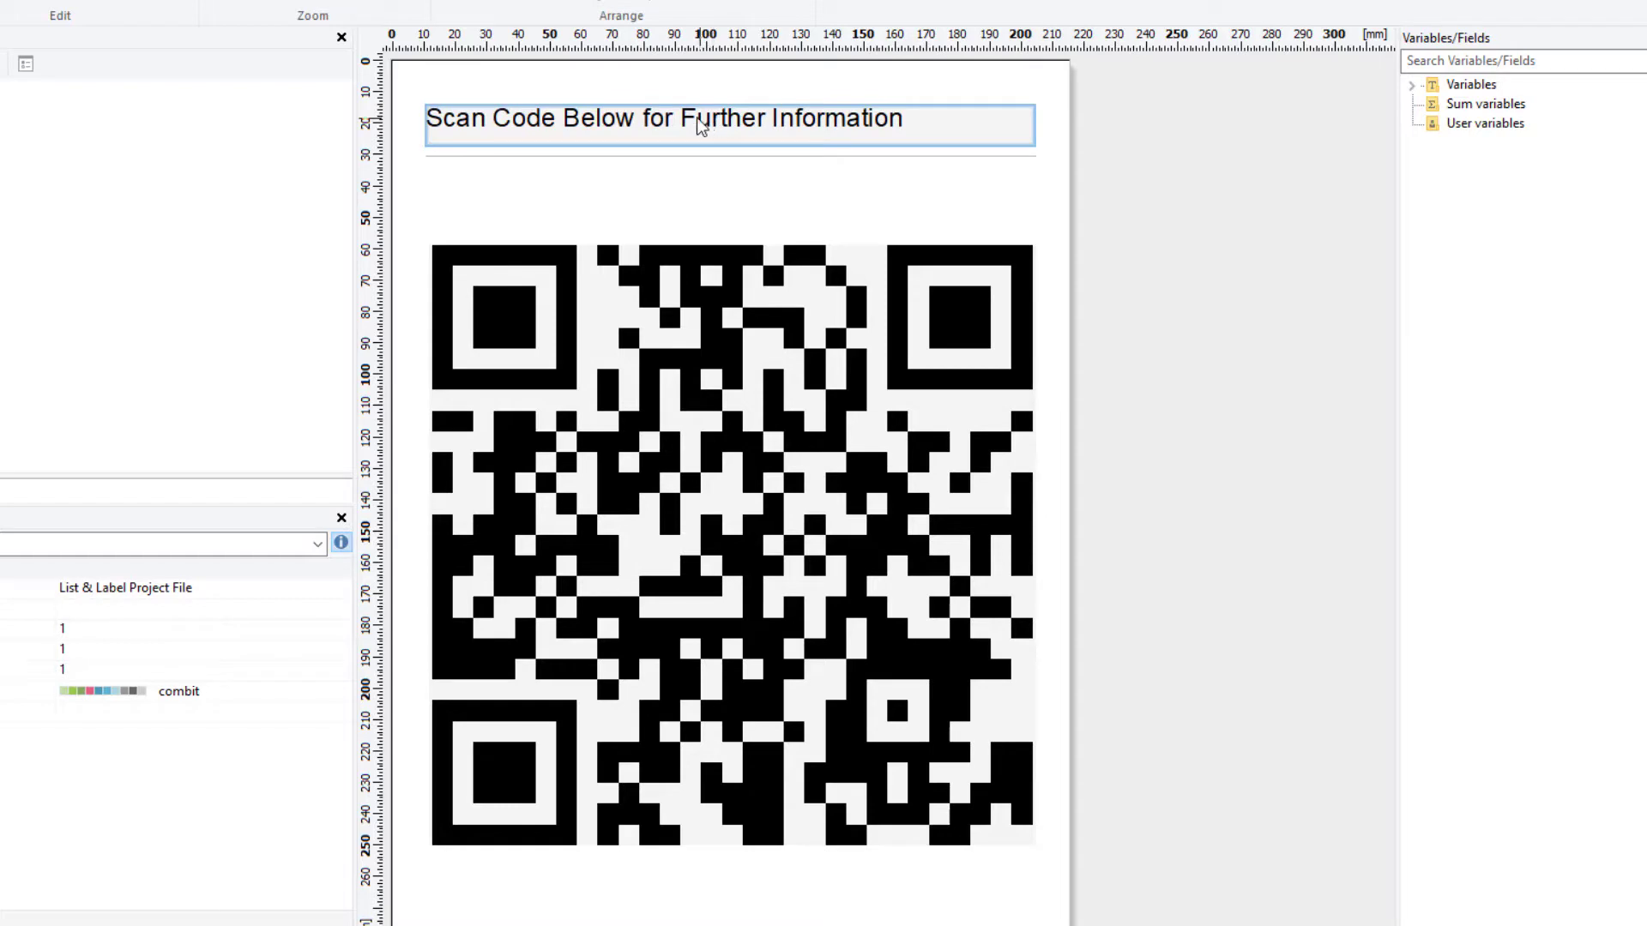
double_click(713, 377)
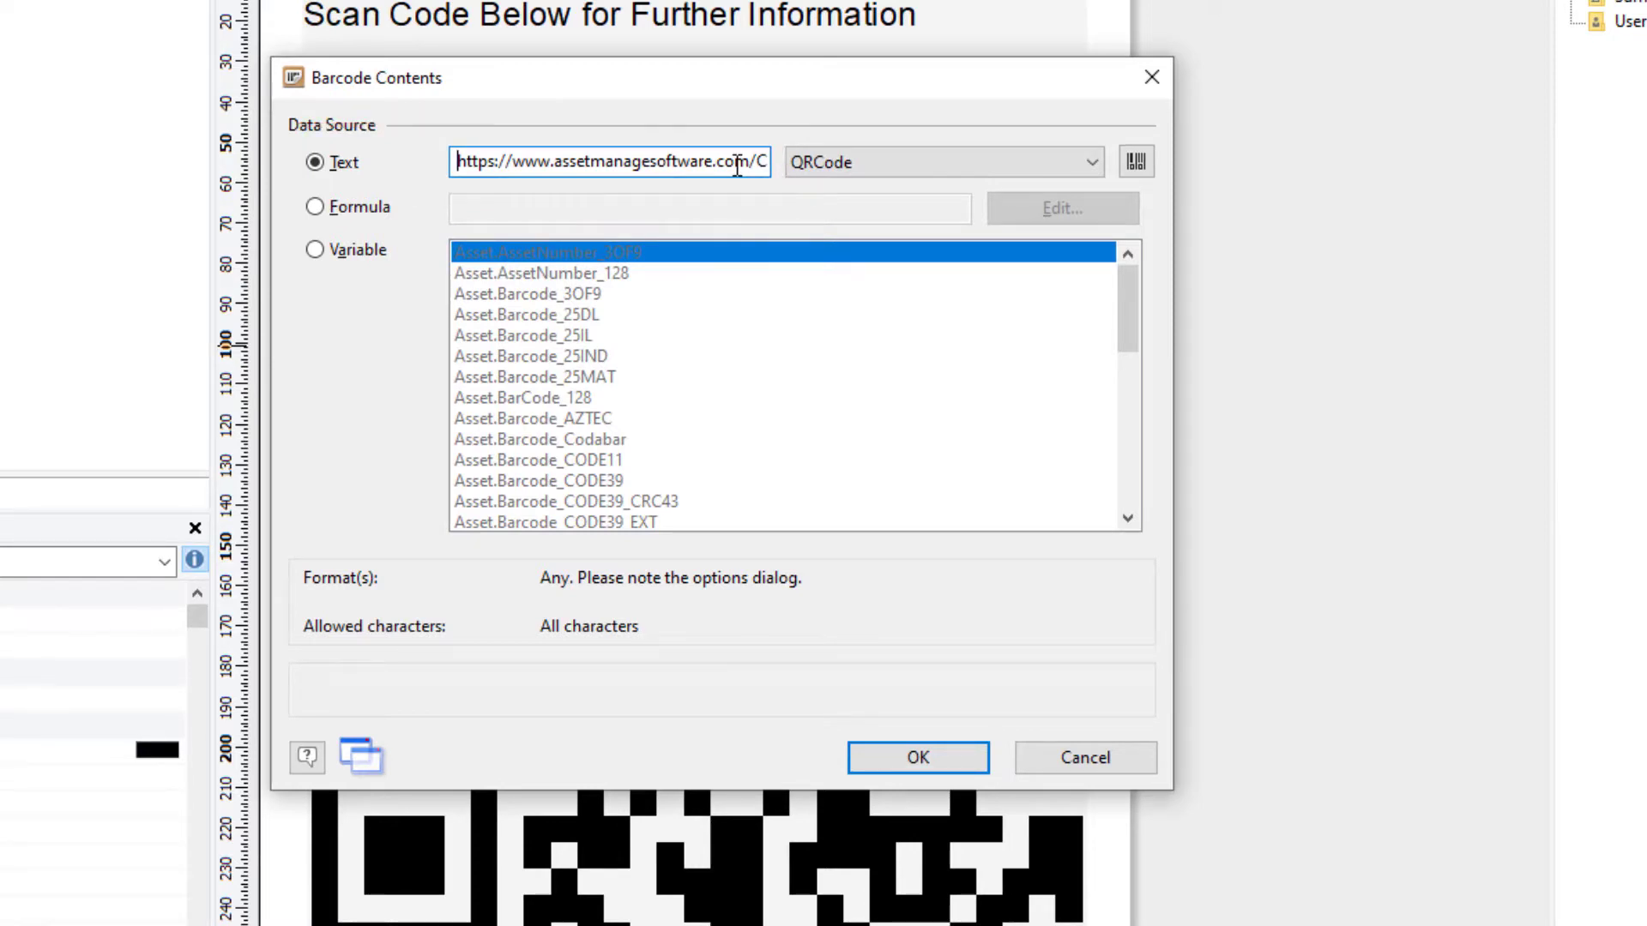
click(737, 163)
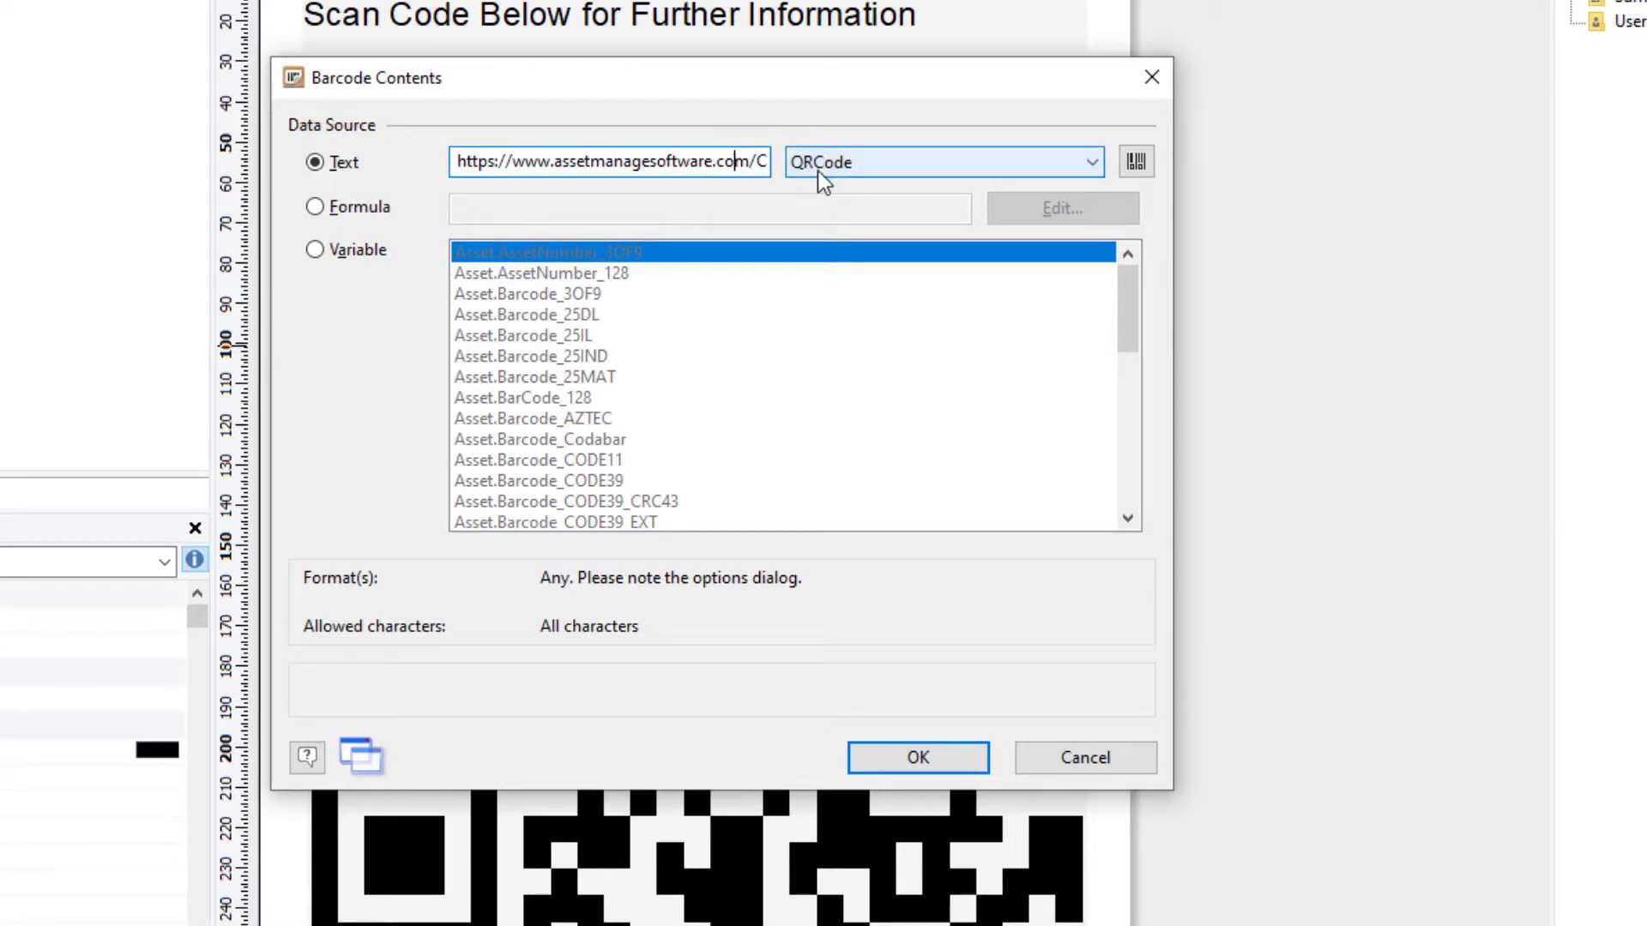
key(End)
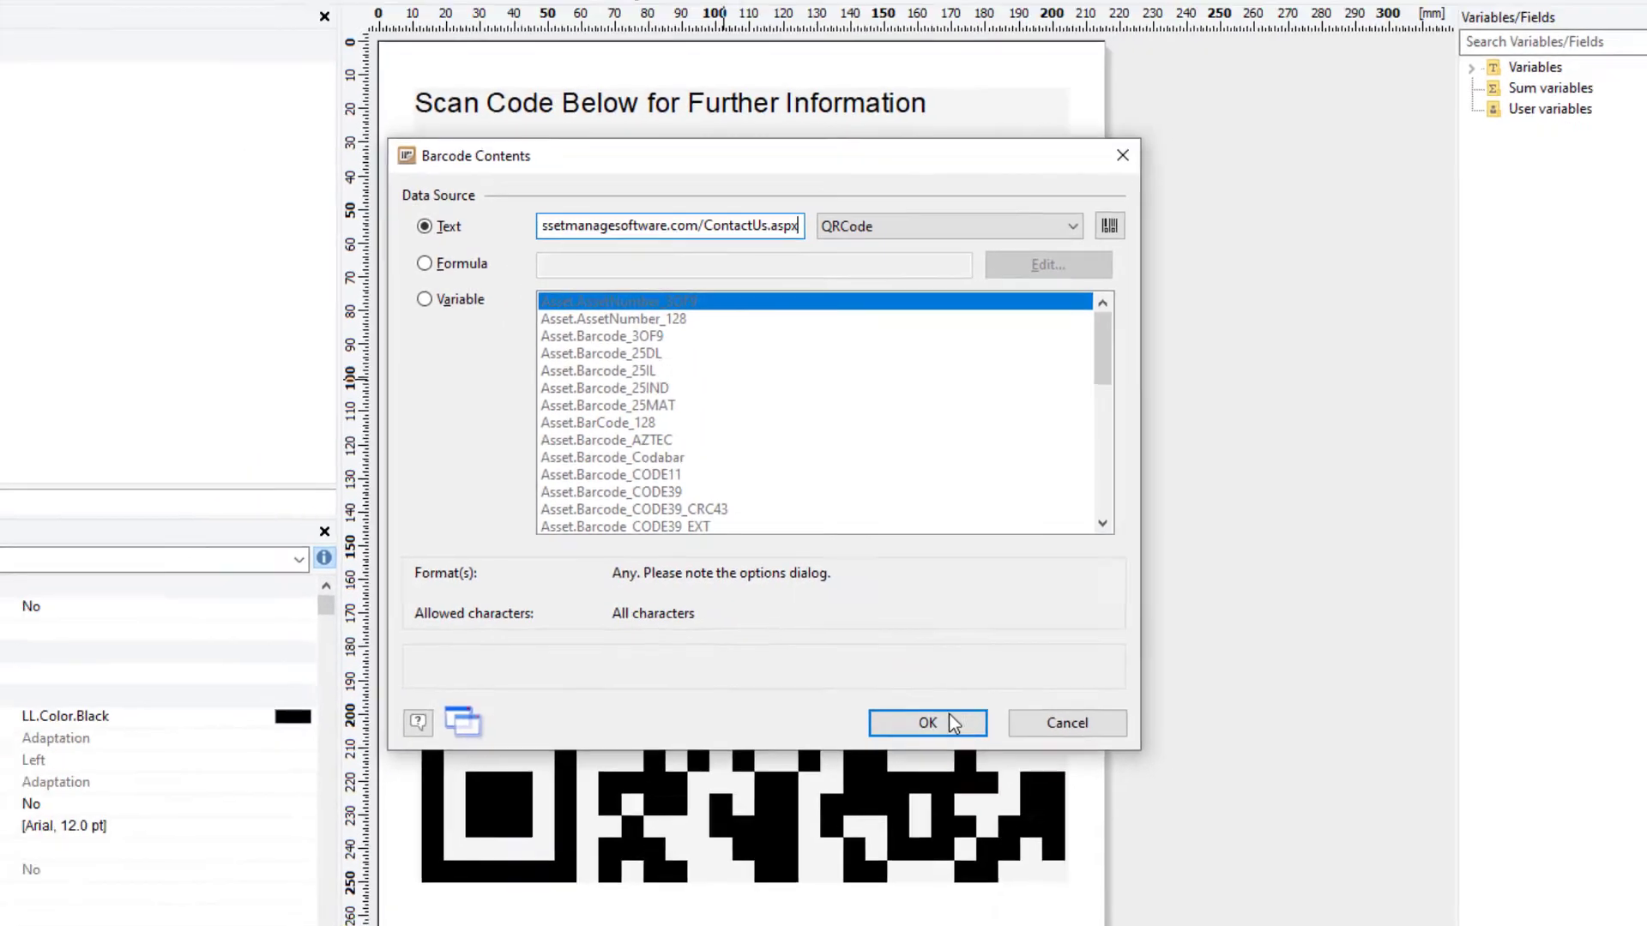
click(946, 757)
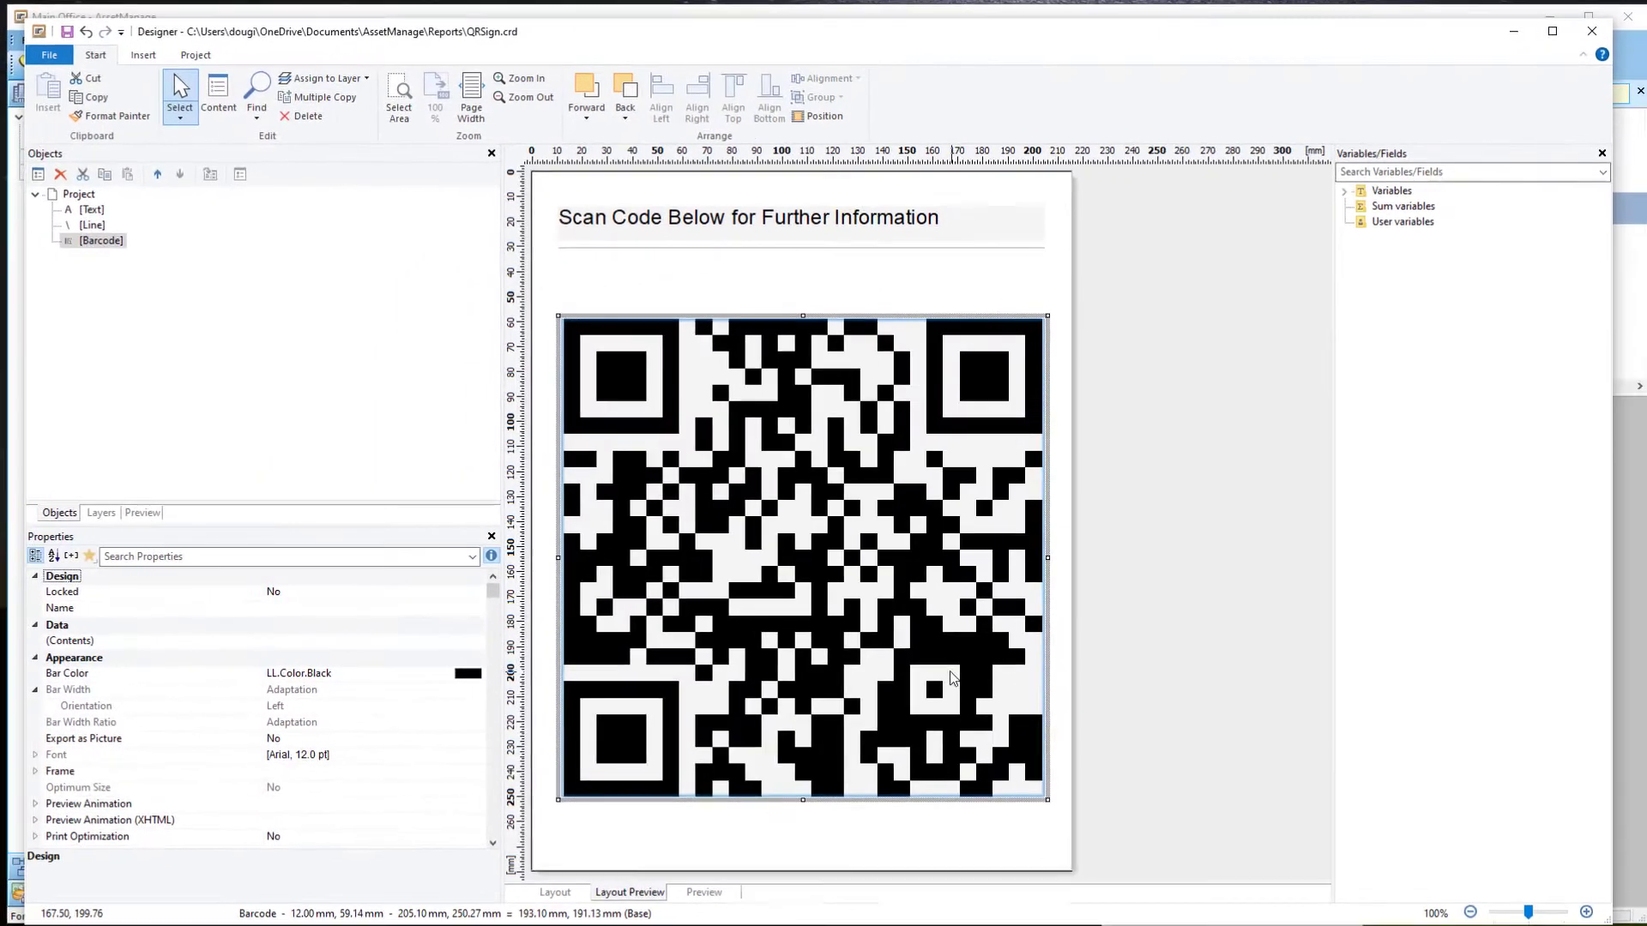
Narrow the heading text box to 156.20 mm and delete the horizontal line beneath it
click(1046, 224)
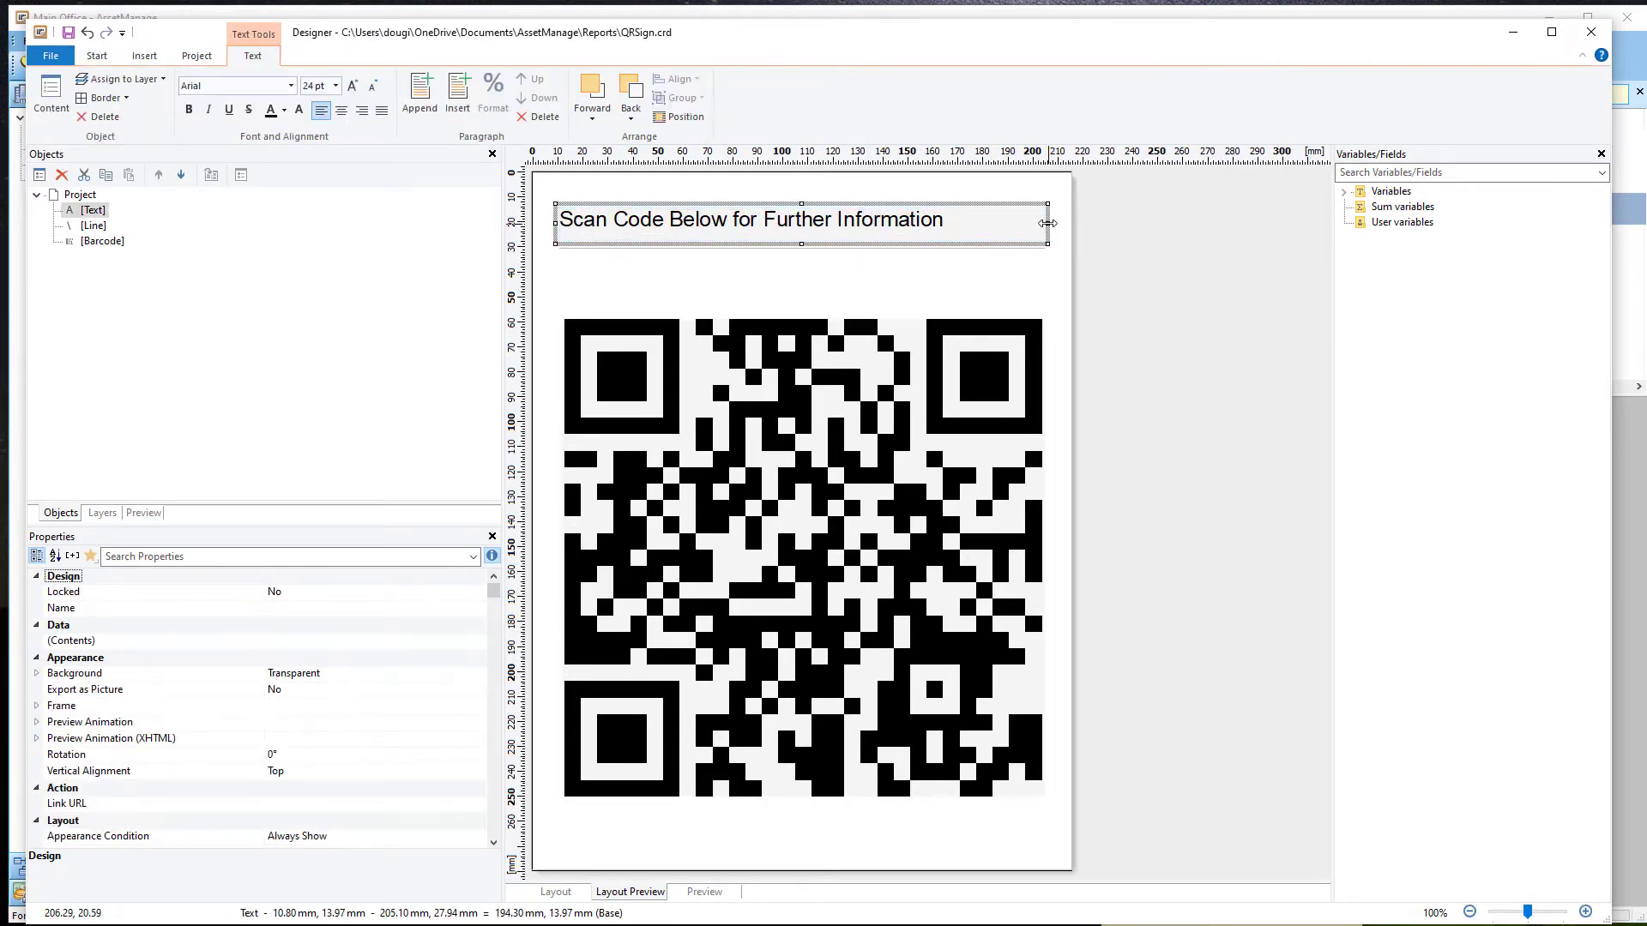
drag(1050, 224, 952, 219)
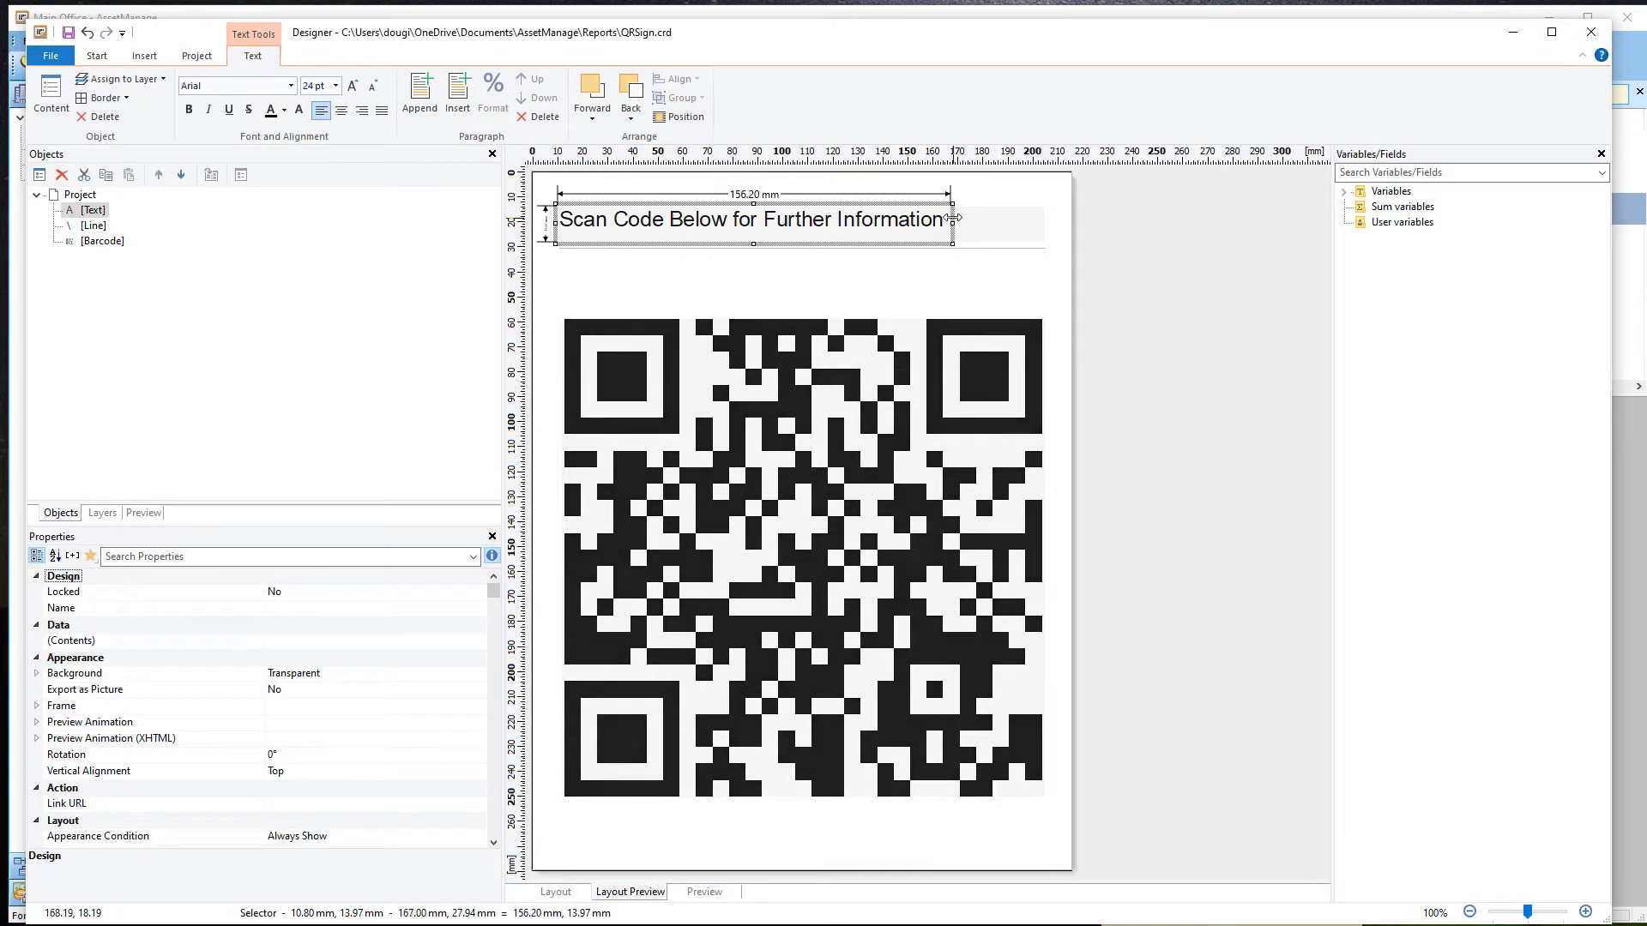
click(983, 249)
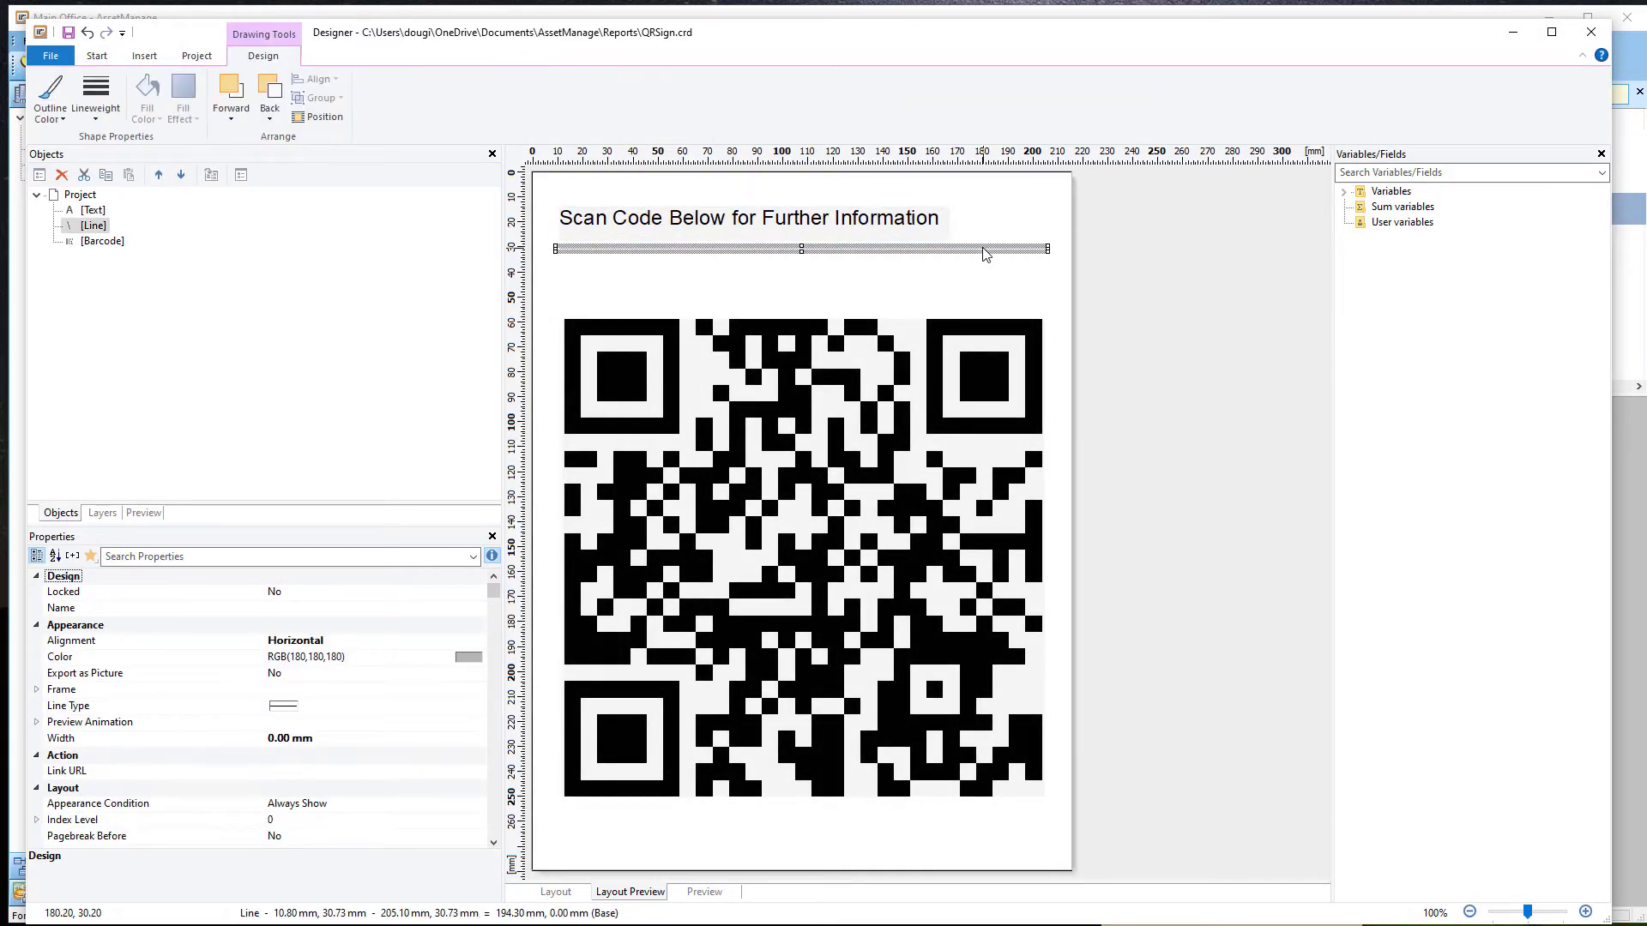
key(Delete)
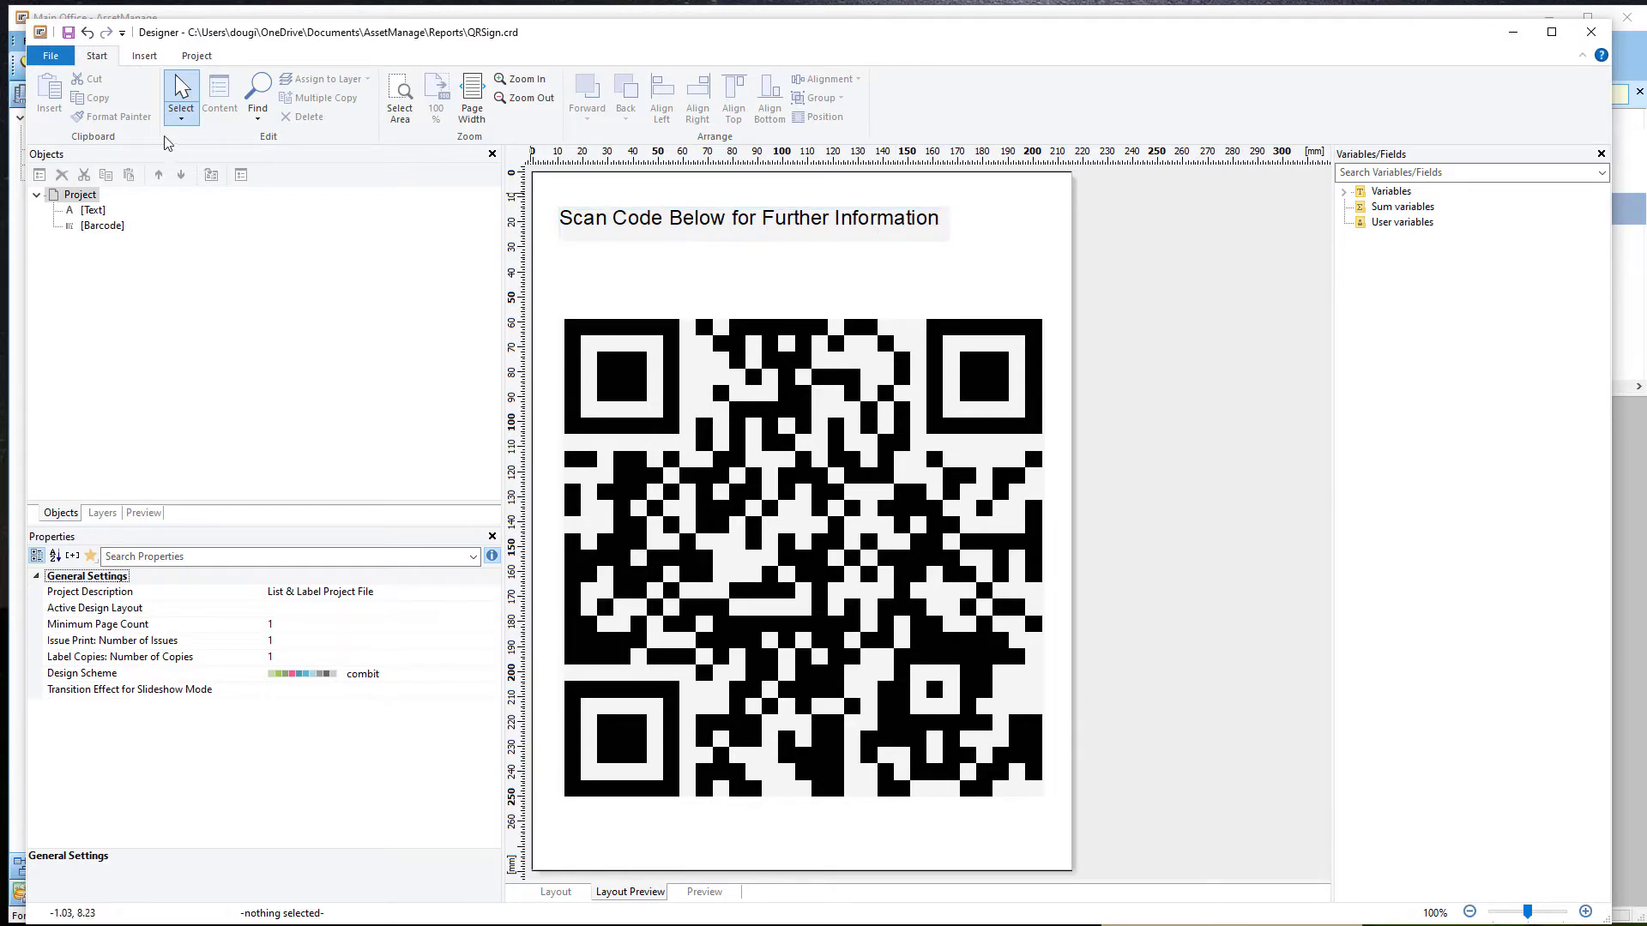
Draw a picture frame to the right of the heading
click(140, 57)
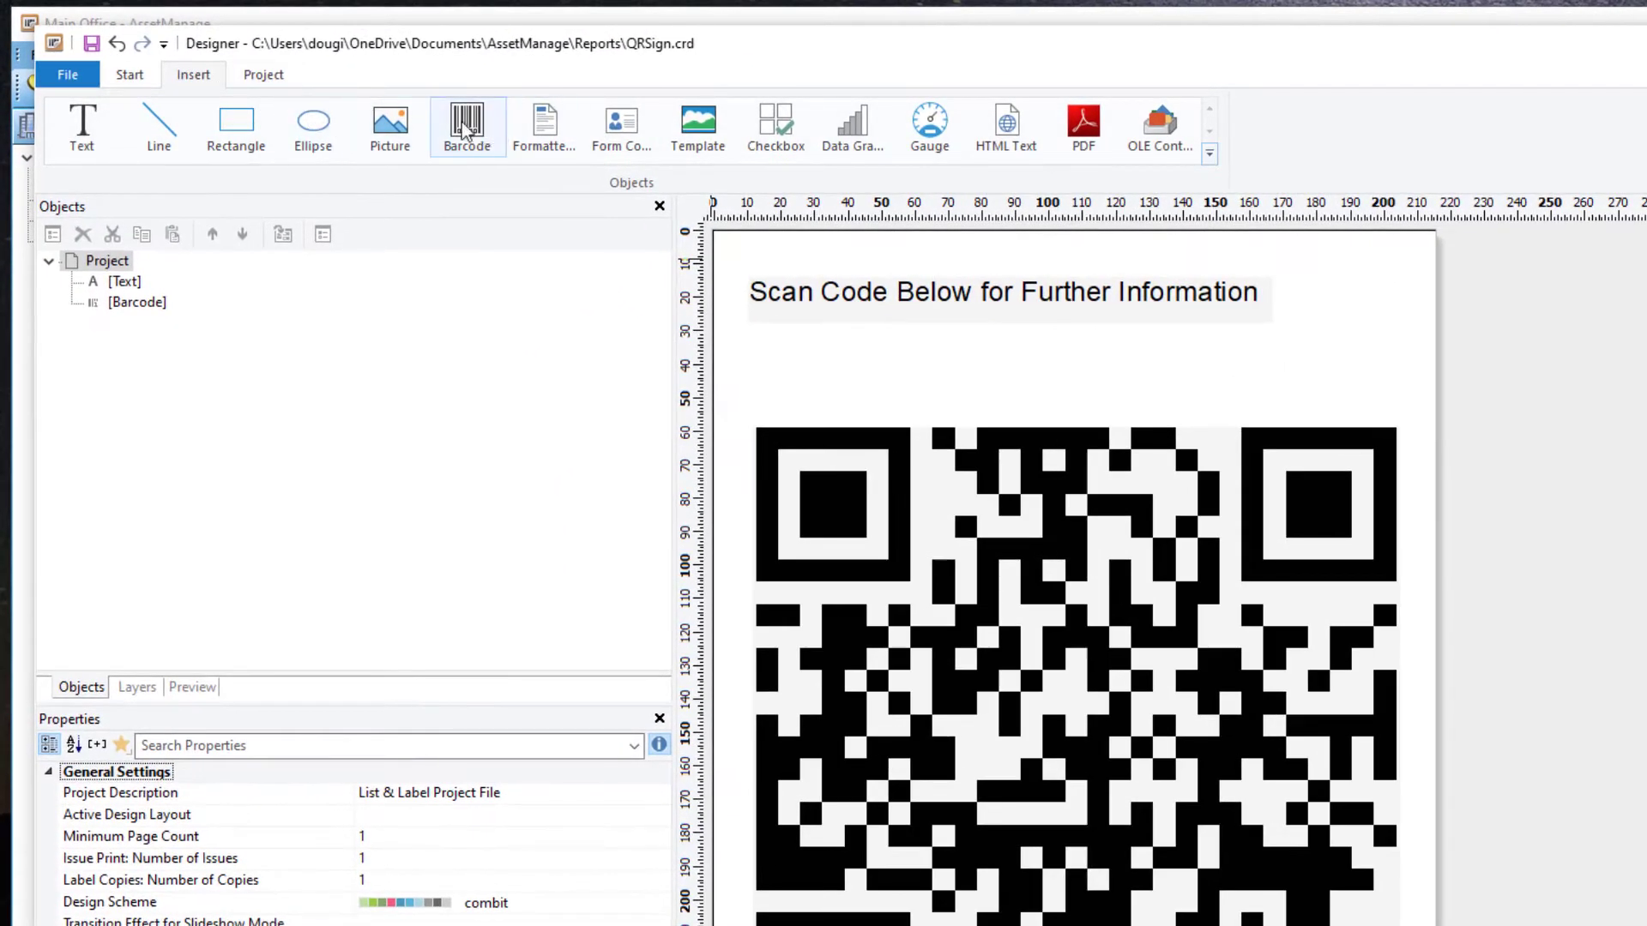
click(395, 127)
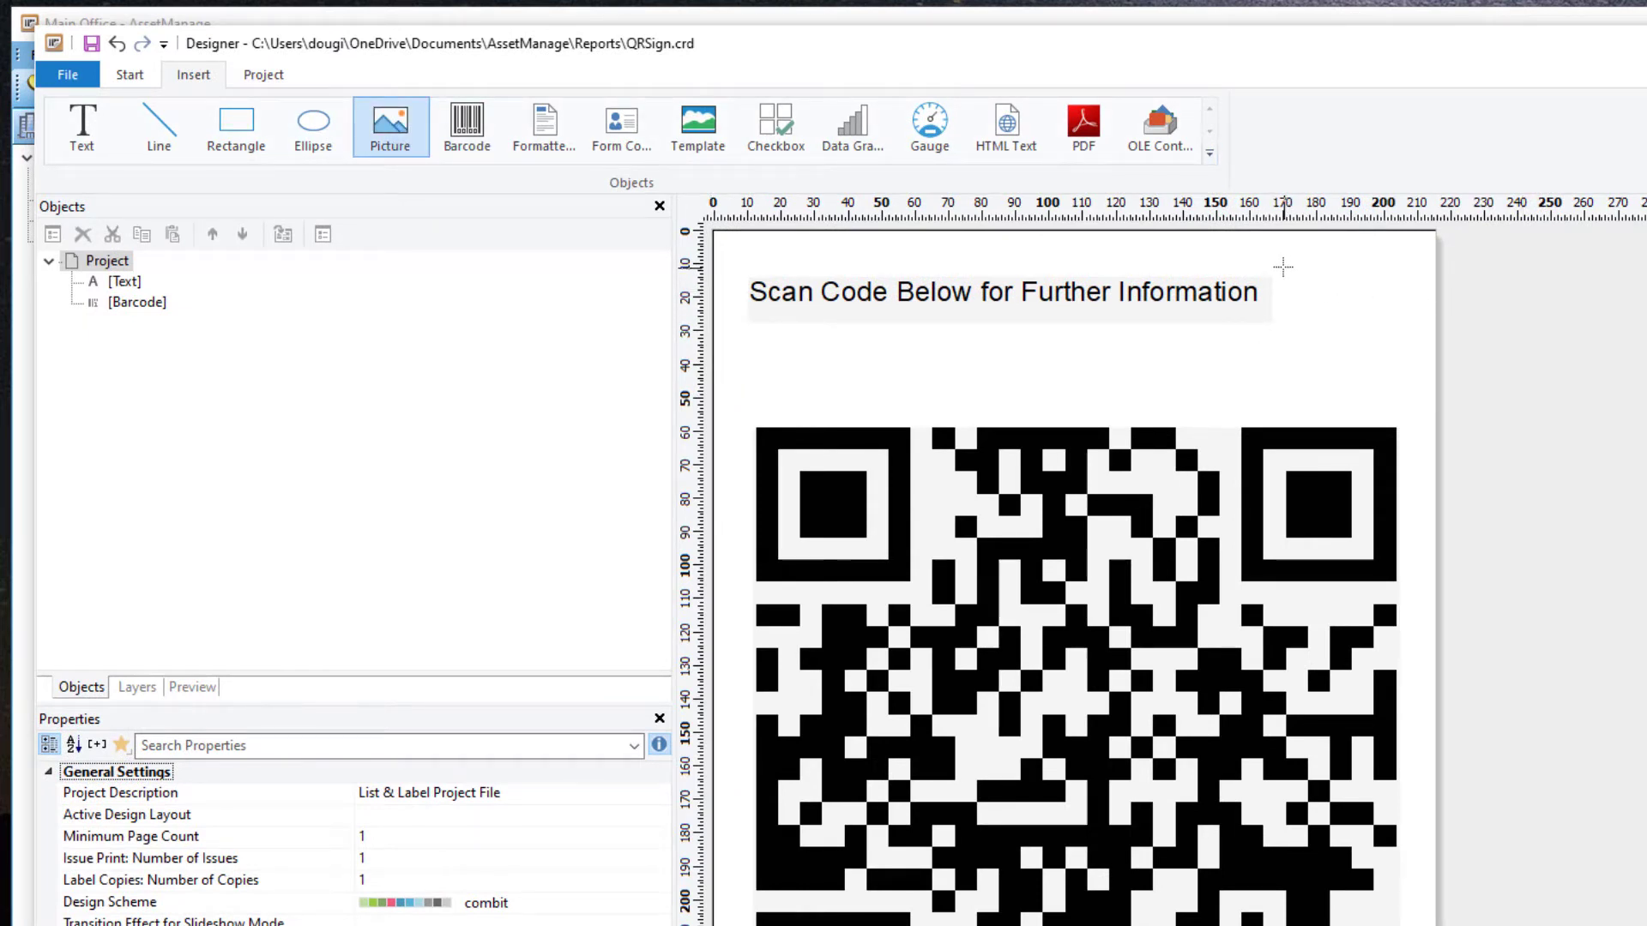
drag(1281, 265, 1420, 382)
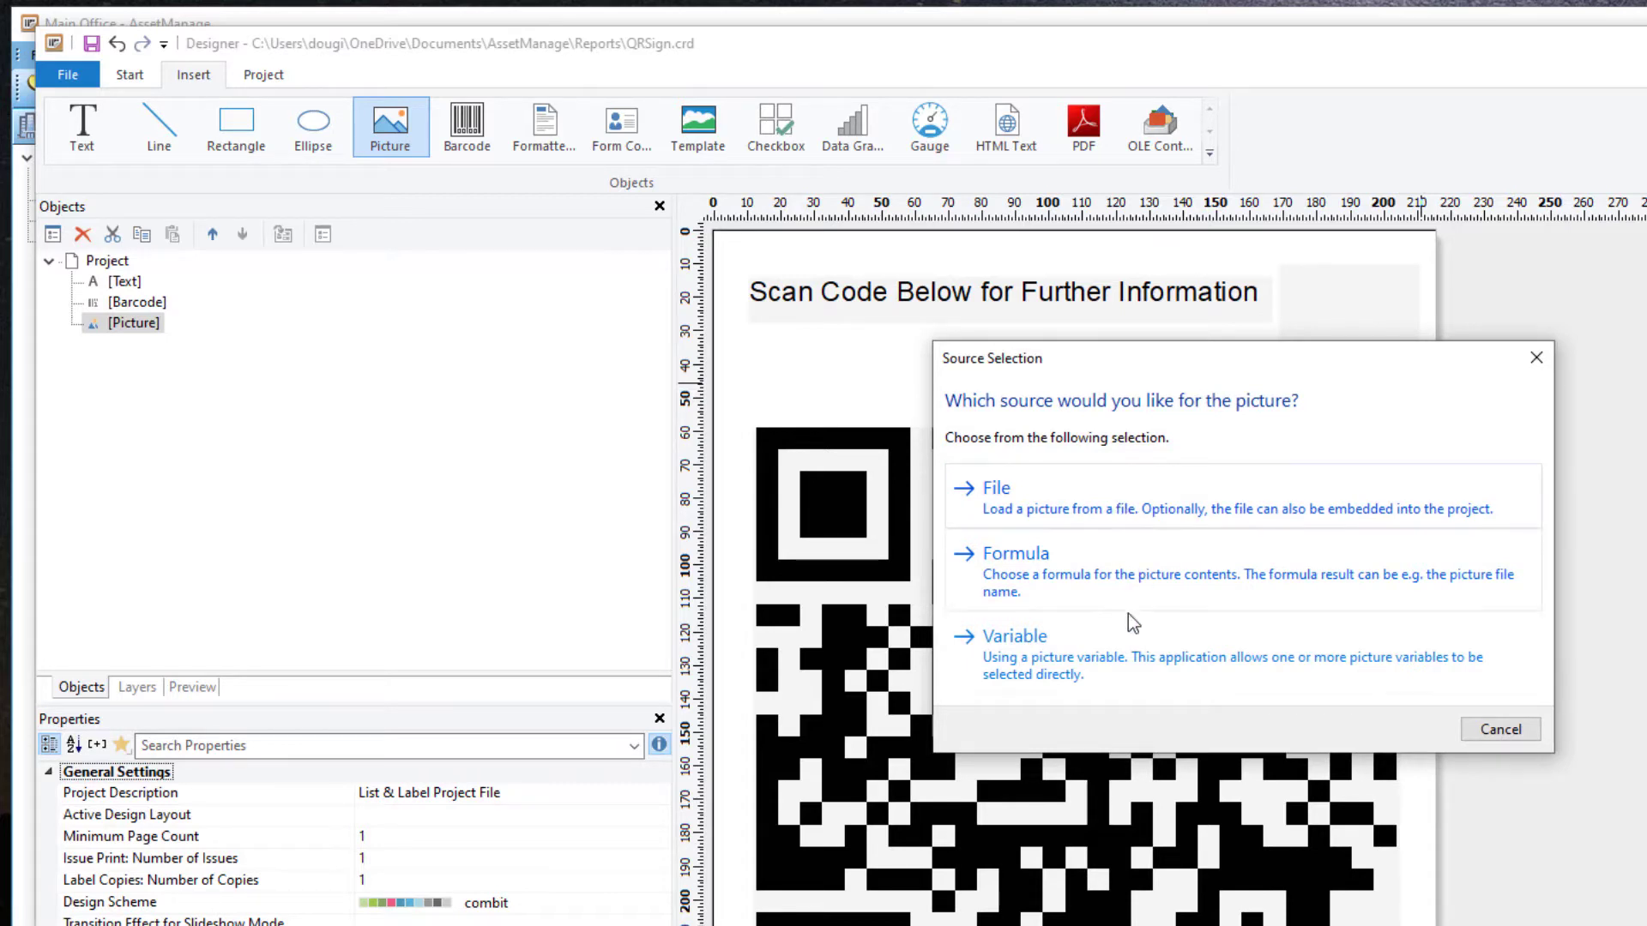
Load 'logo design v1notext' from the Pictures folder into the picture frame
click(1146, 501)
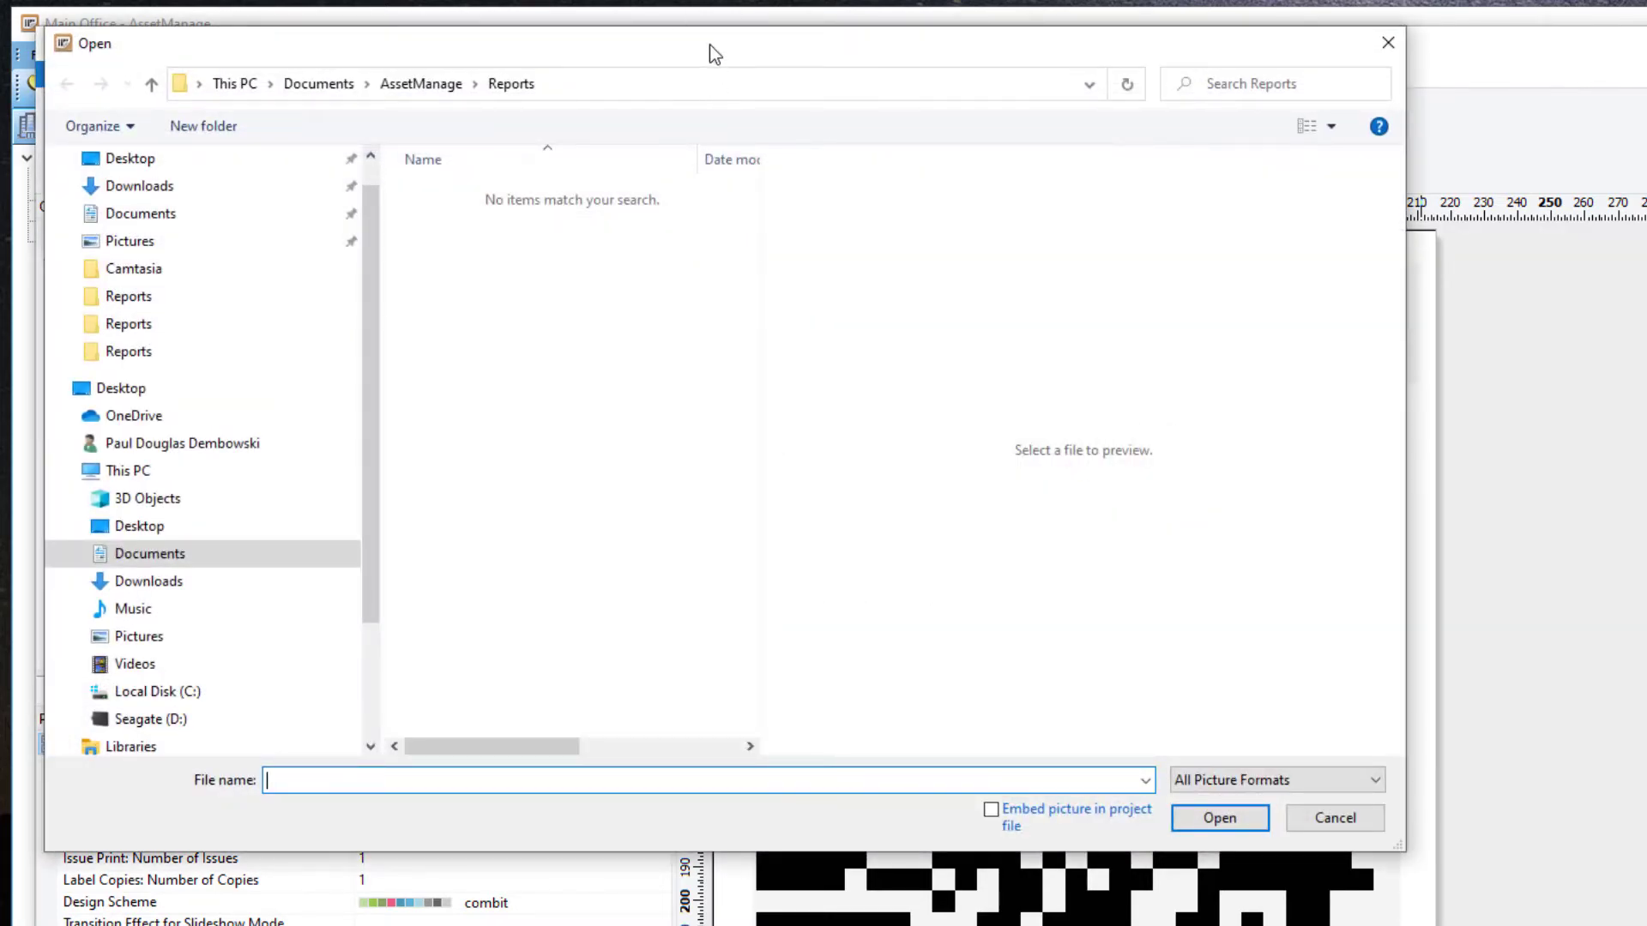
drag(708, 52, 804, 105)
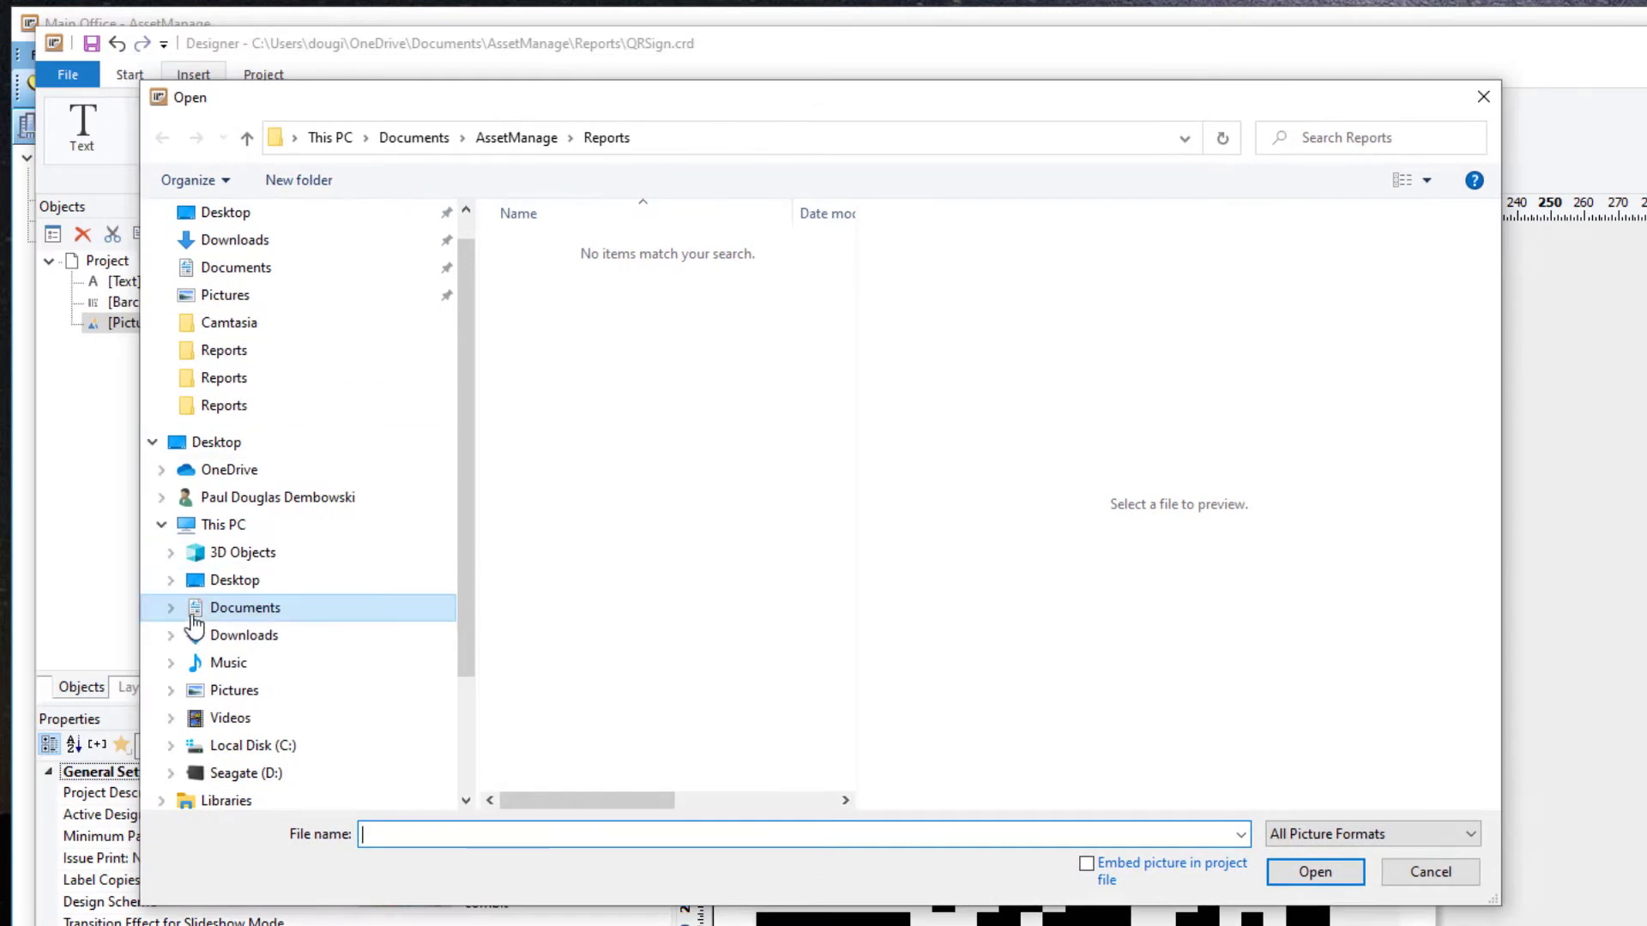
click(279, 691)
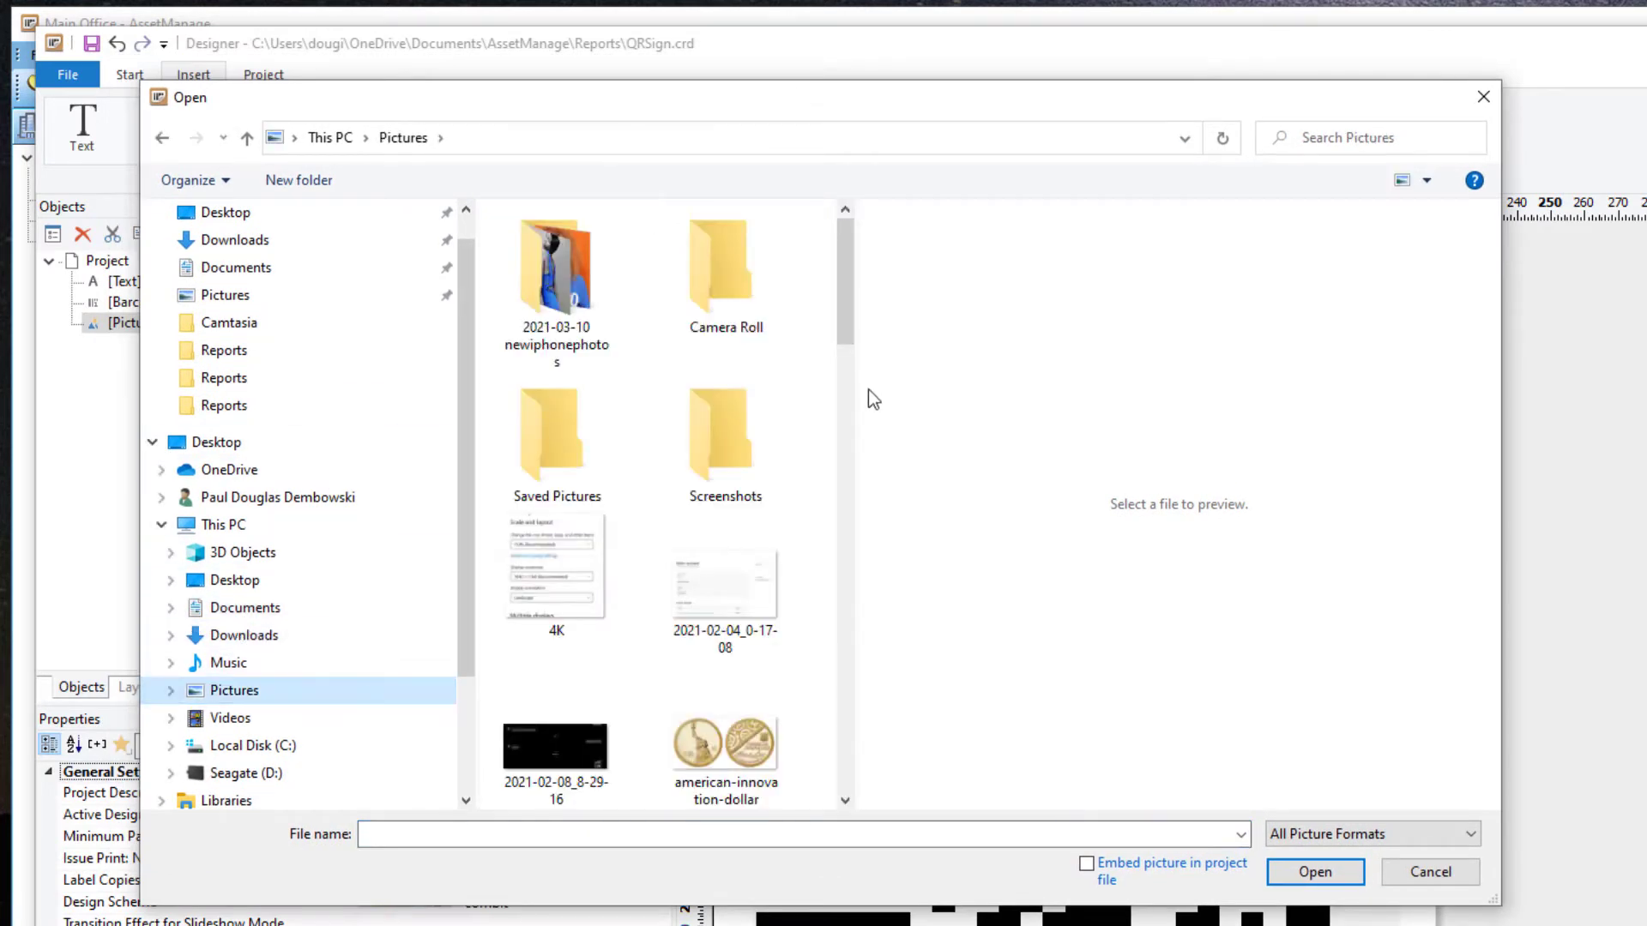
drag(837, 316, 872, 540)
click(590, 573)
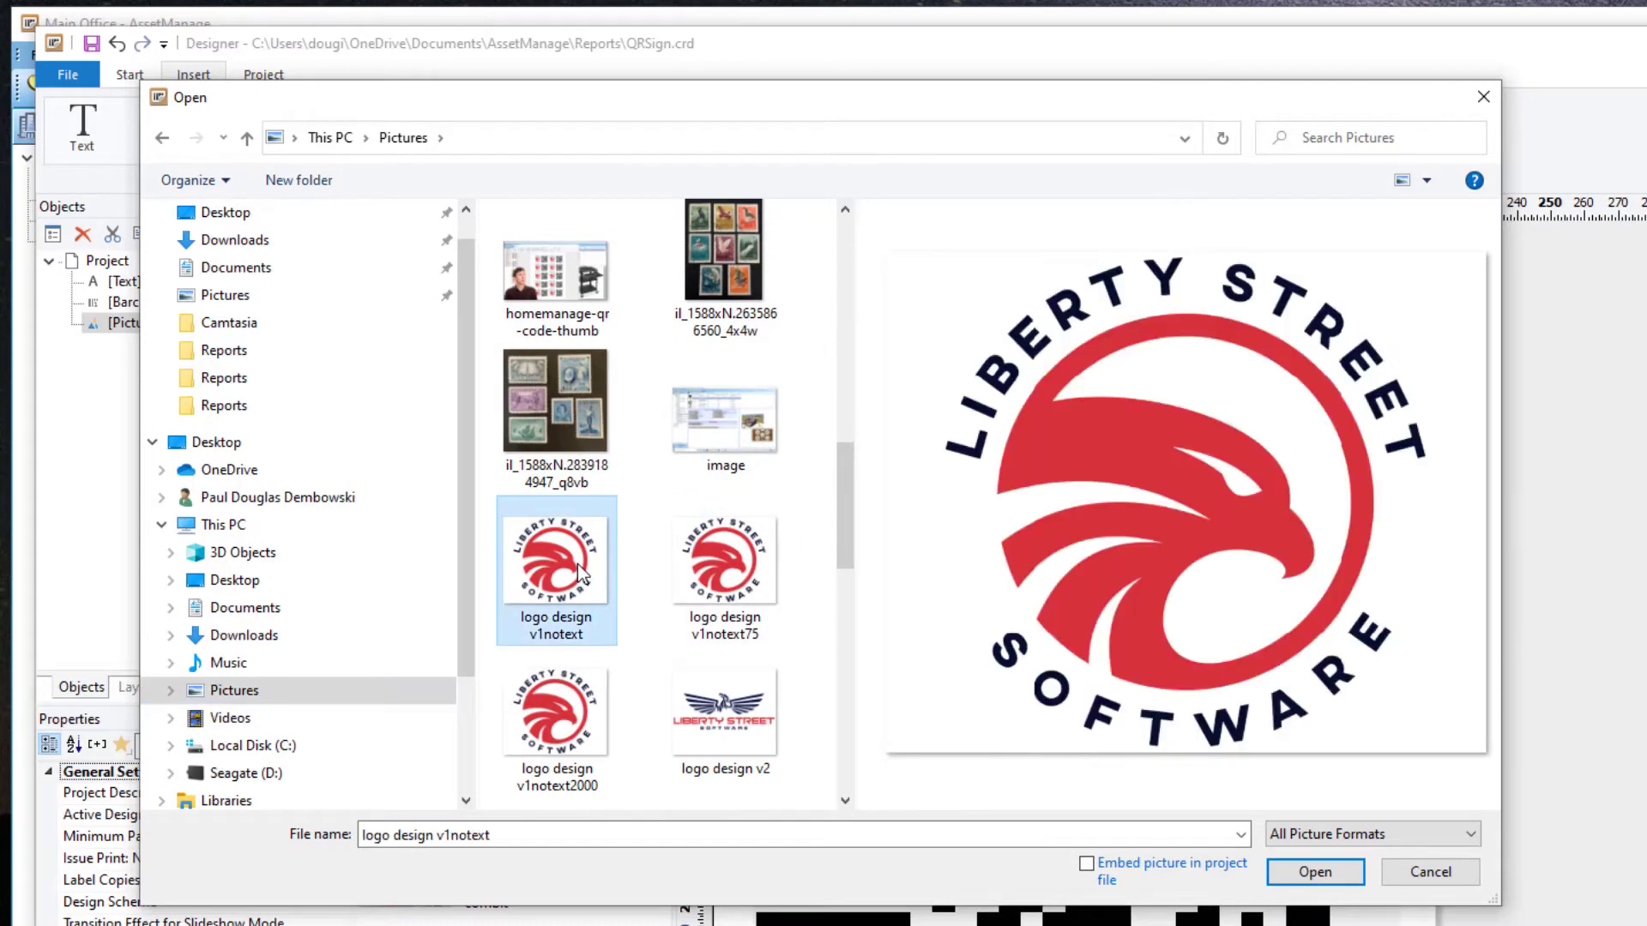
click(1336, 876)
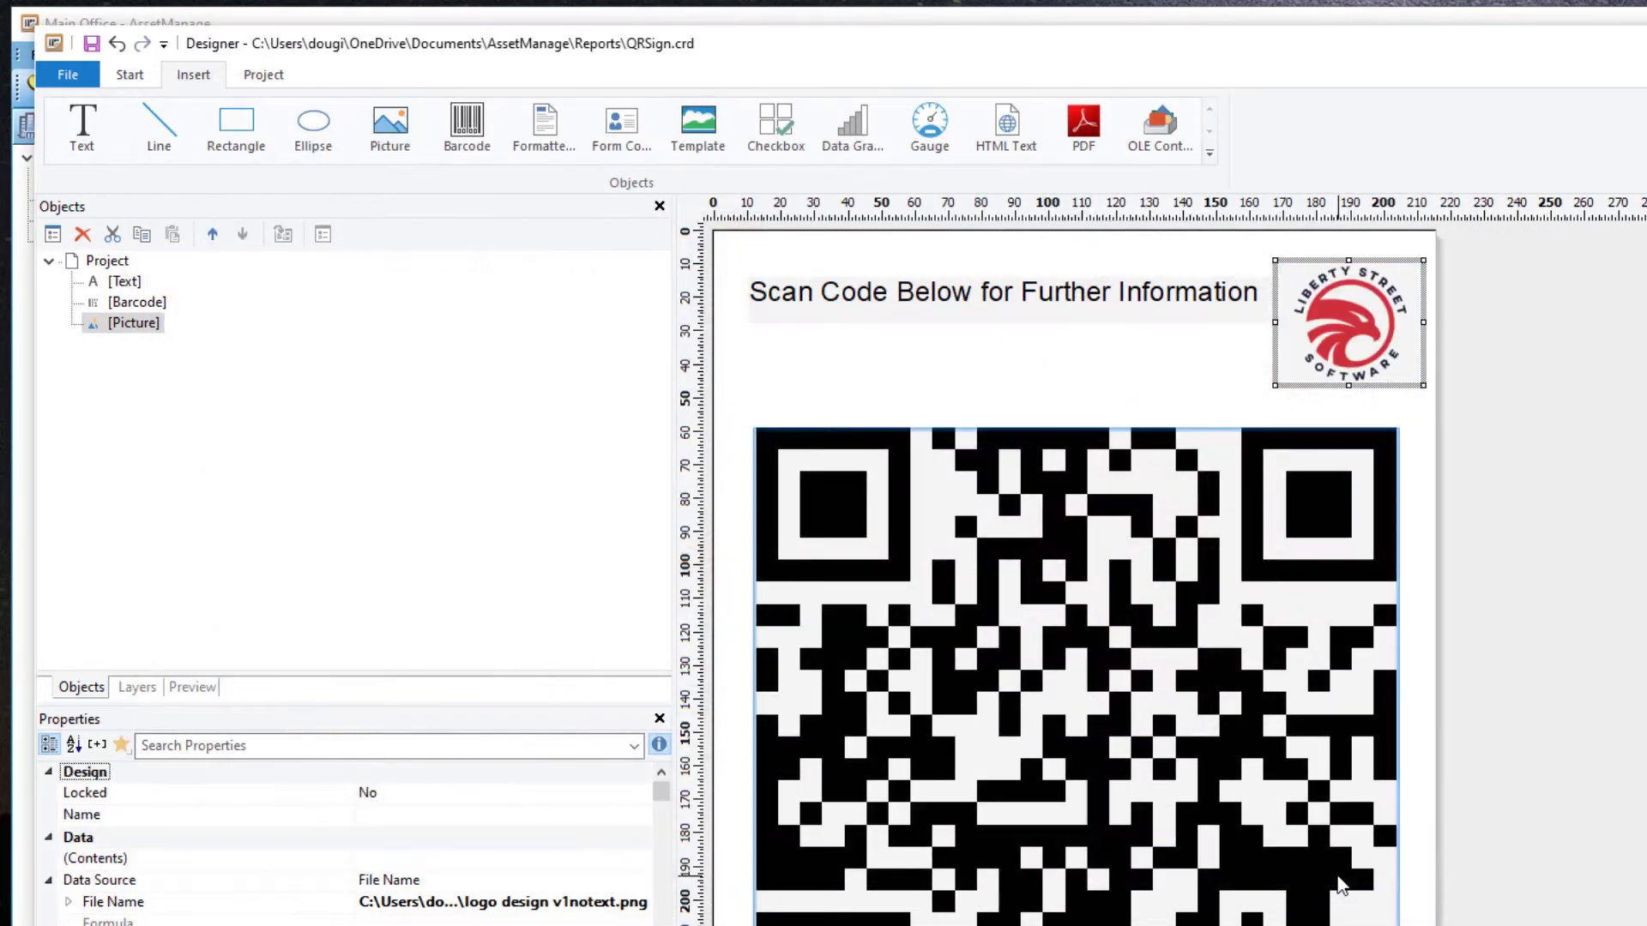
click(1146, 339)
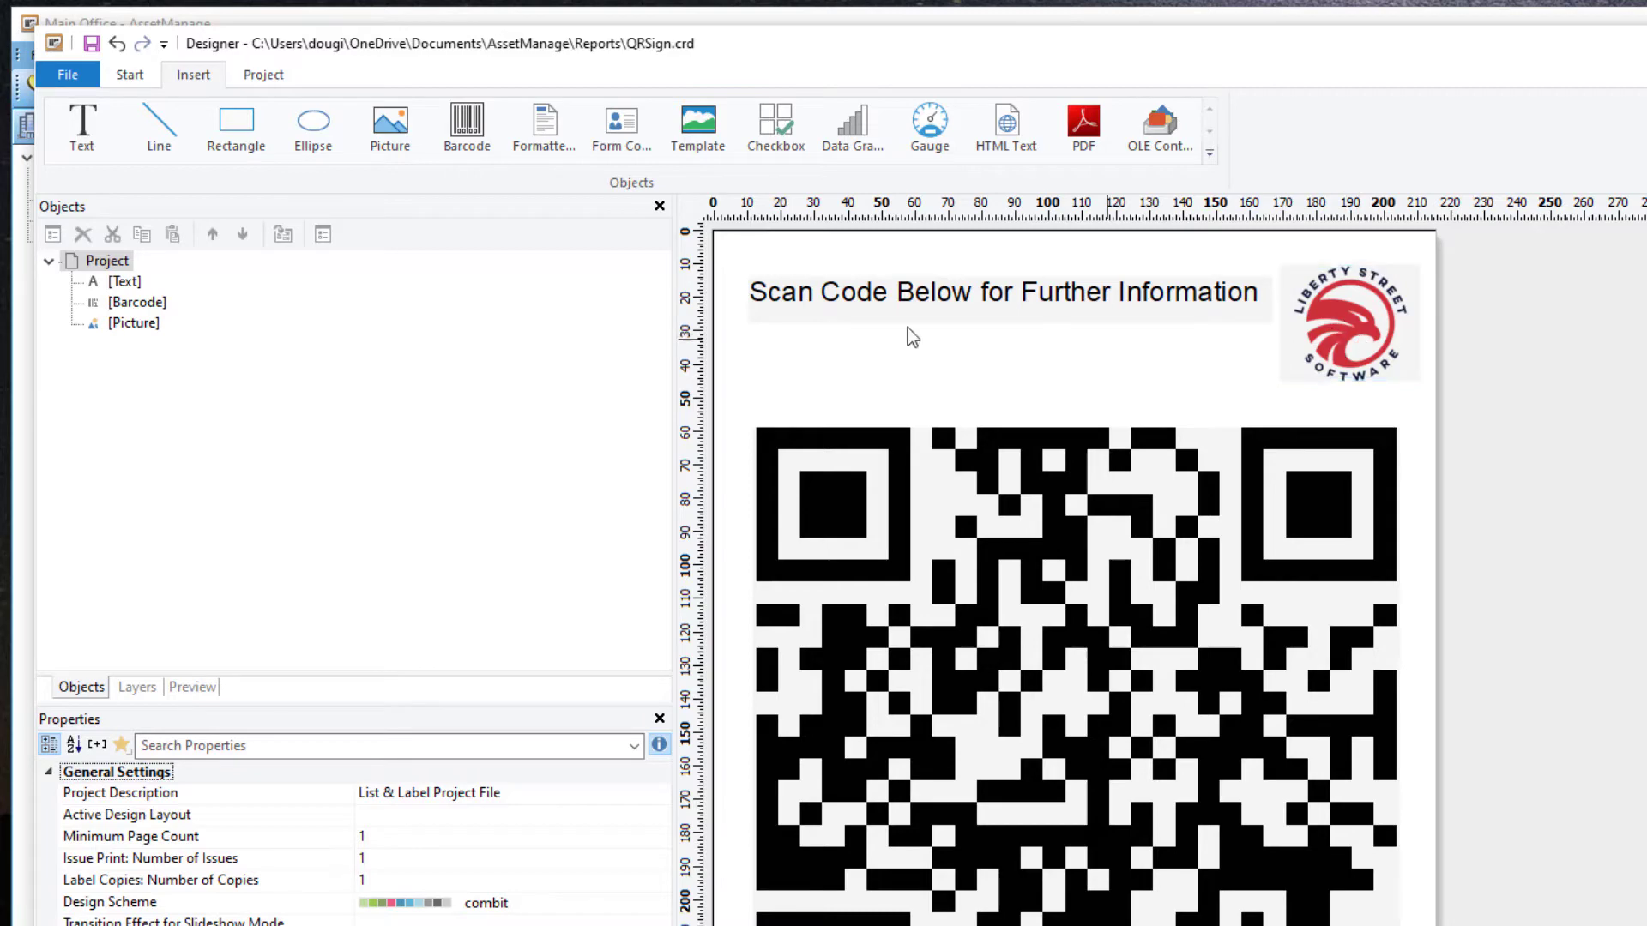
Save the layout as QRSignLibertyStreet.crd in the Reports folder and close the designer
click(72, 83)
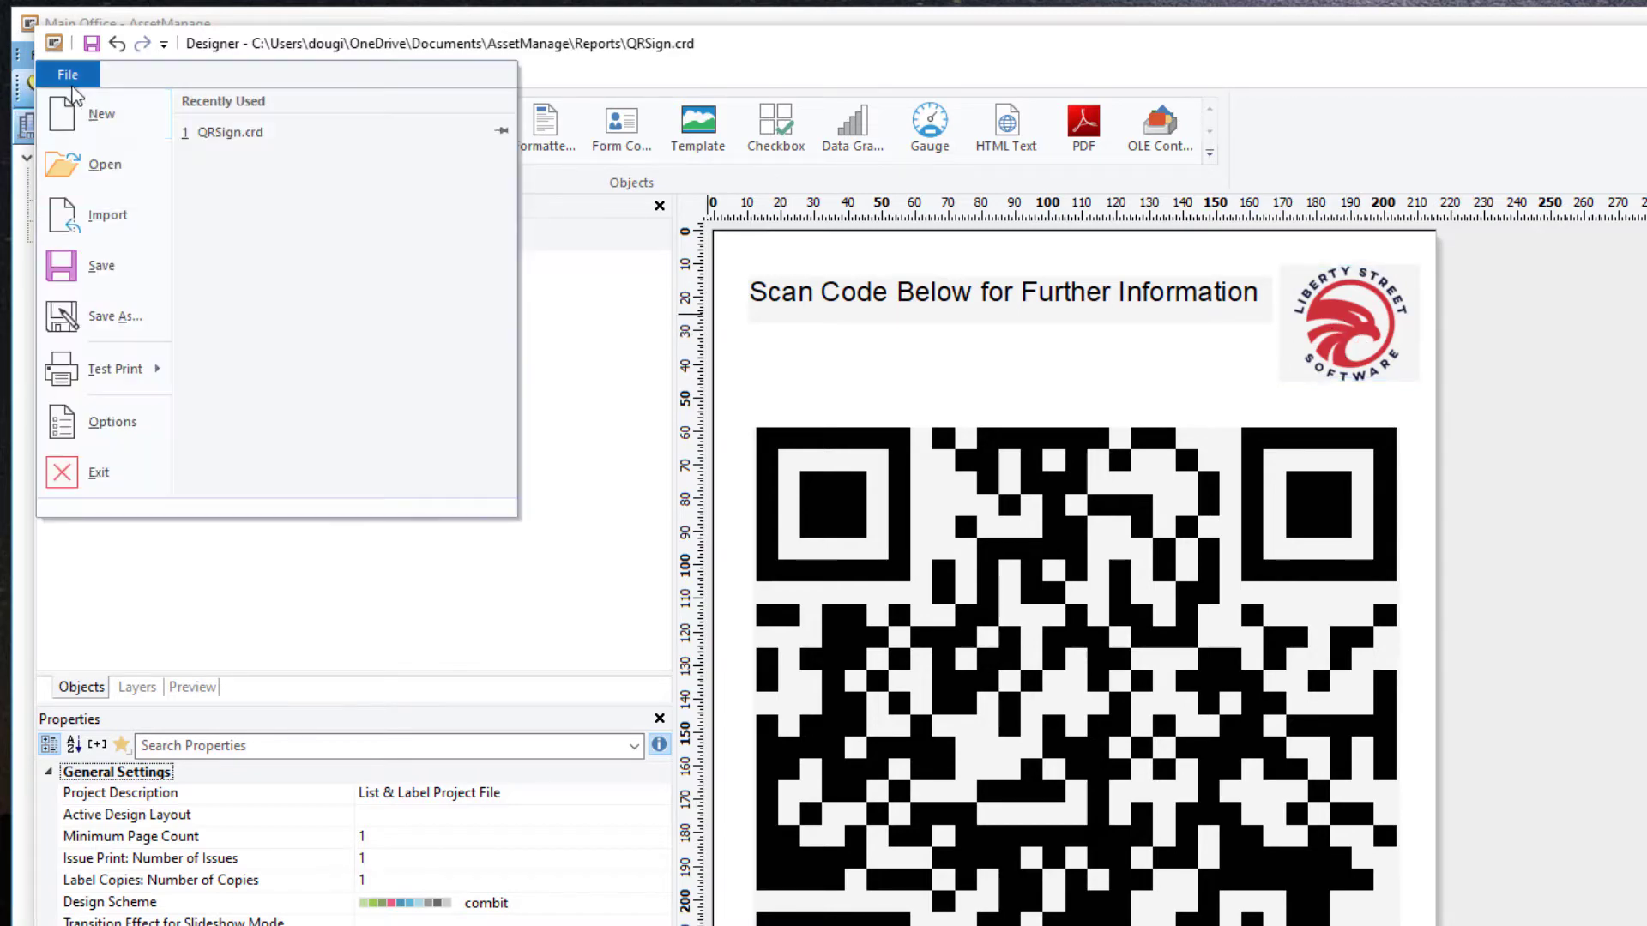
click(140, 321)
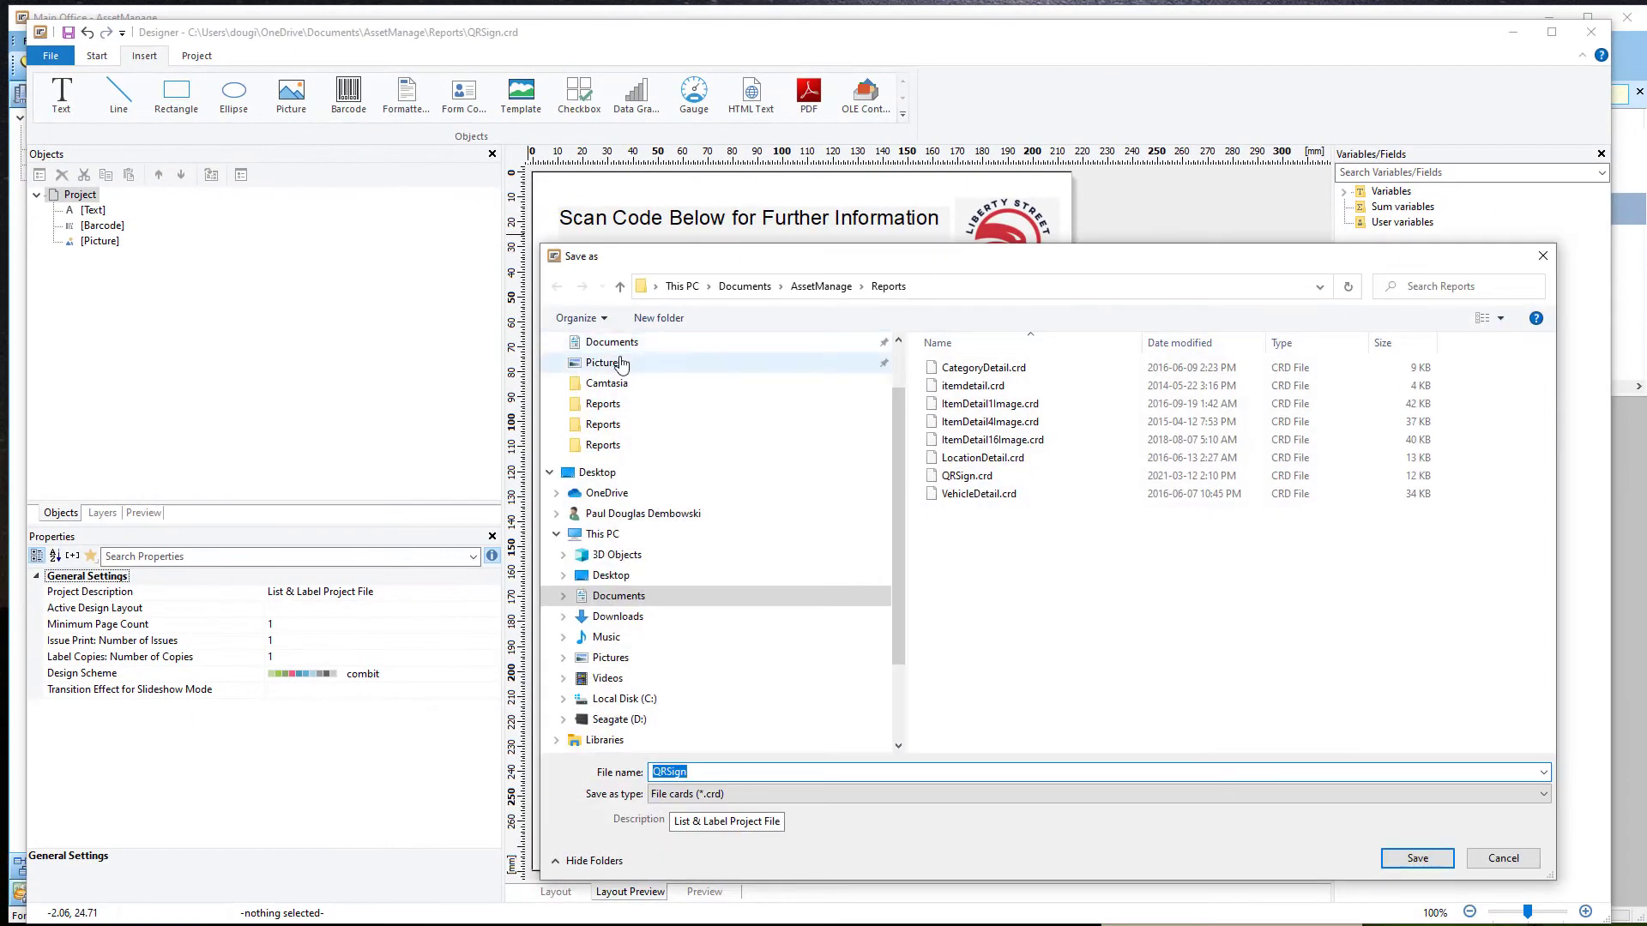
drag(765, 270, 560, 155)
click(521, 661)
text(LibertyStreet)
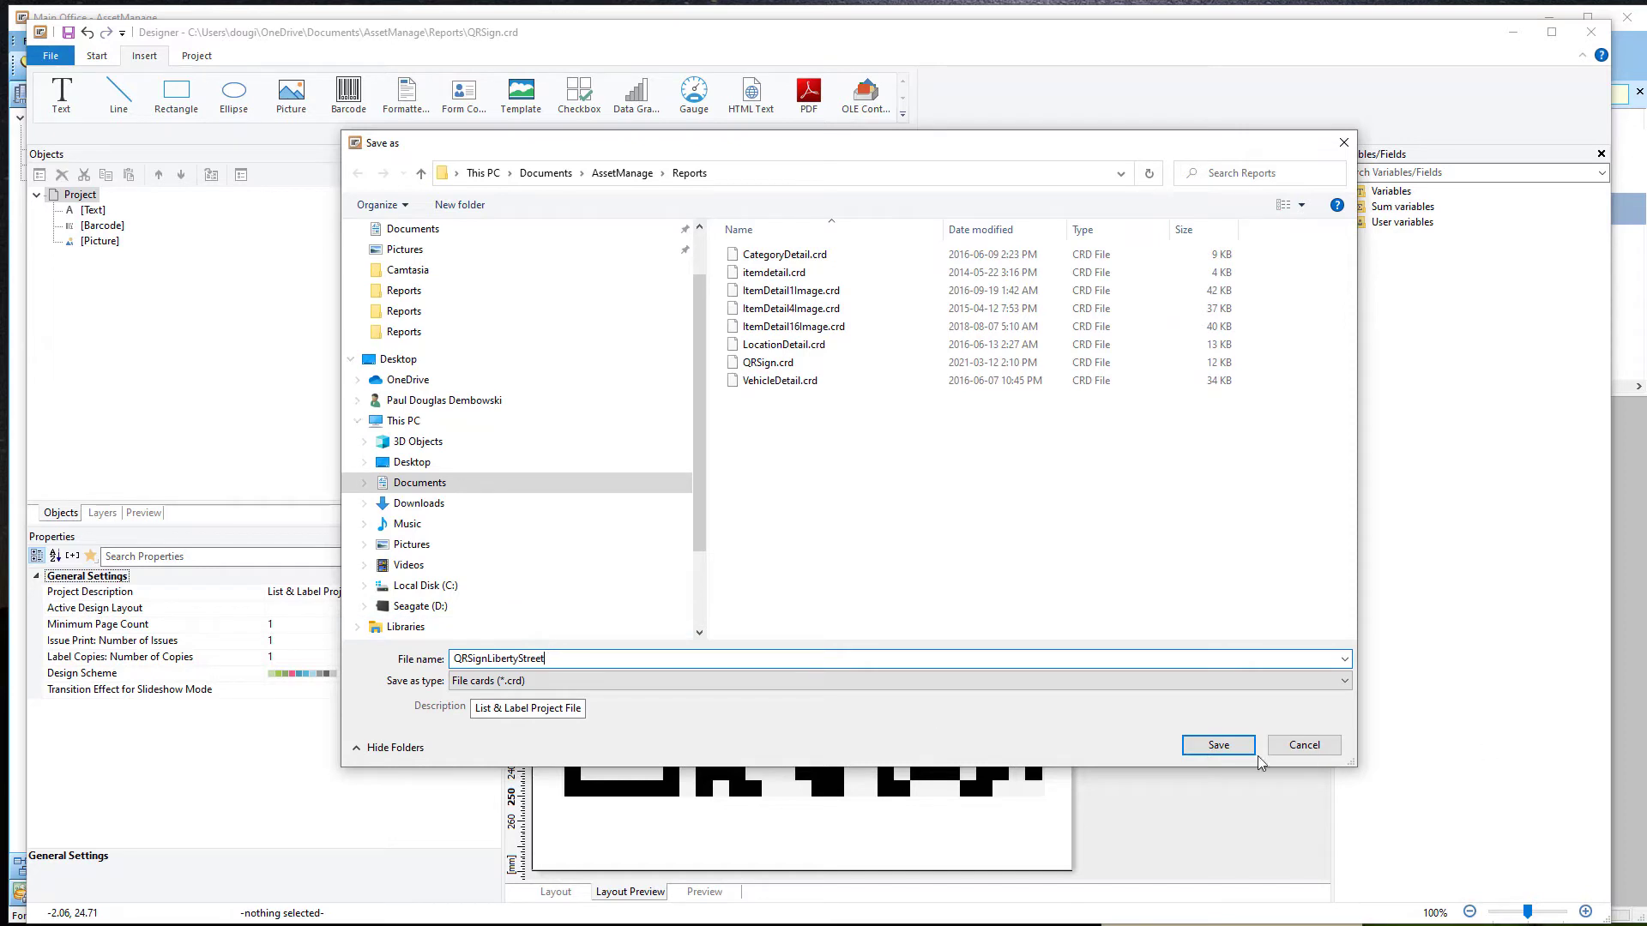
click(1221, 747)
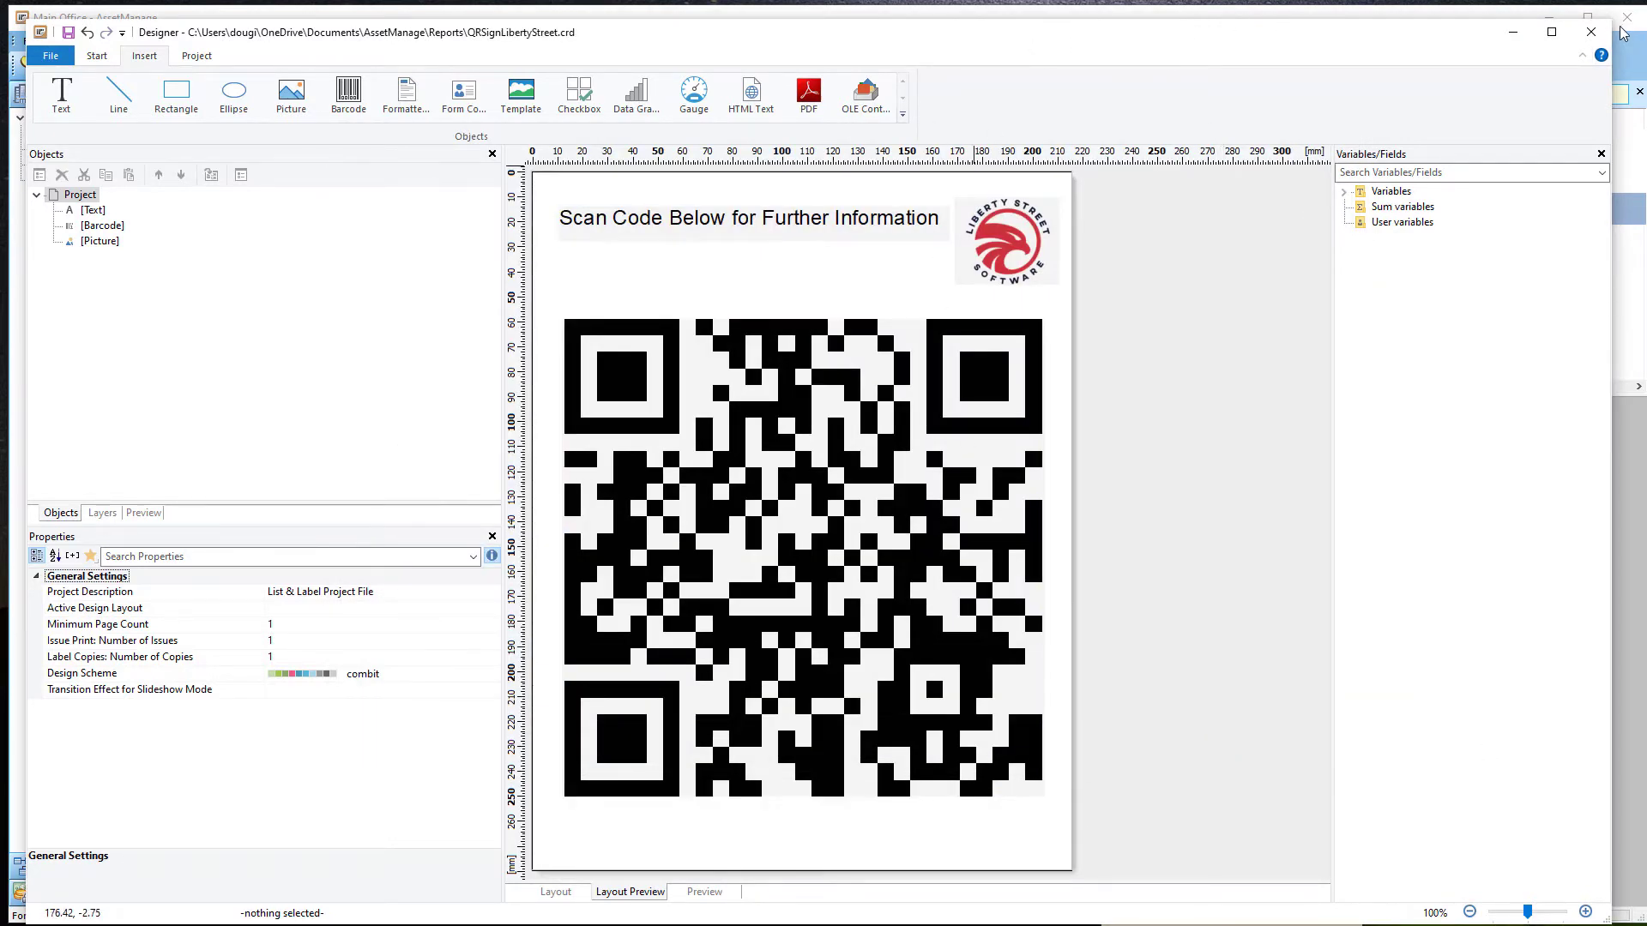
click(1591, 32)
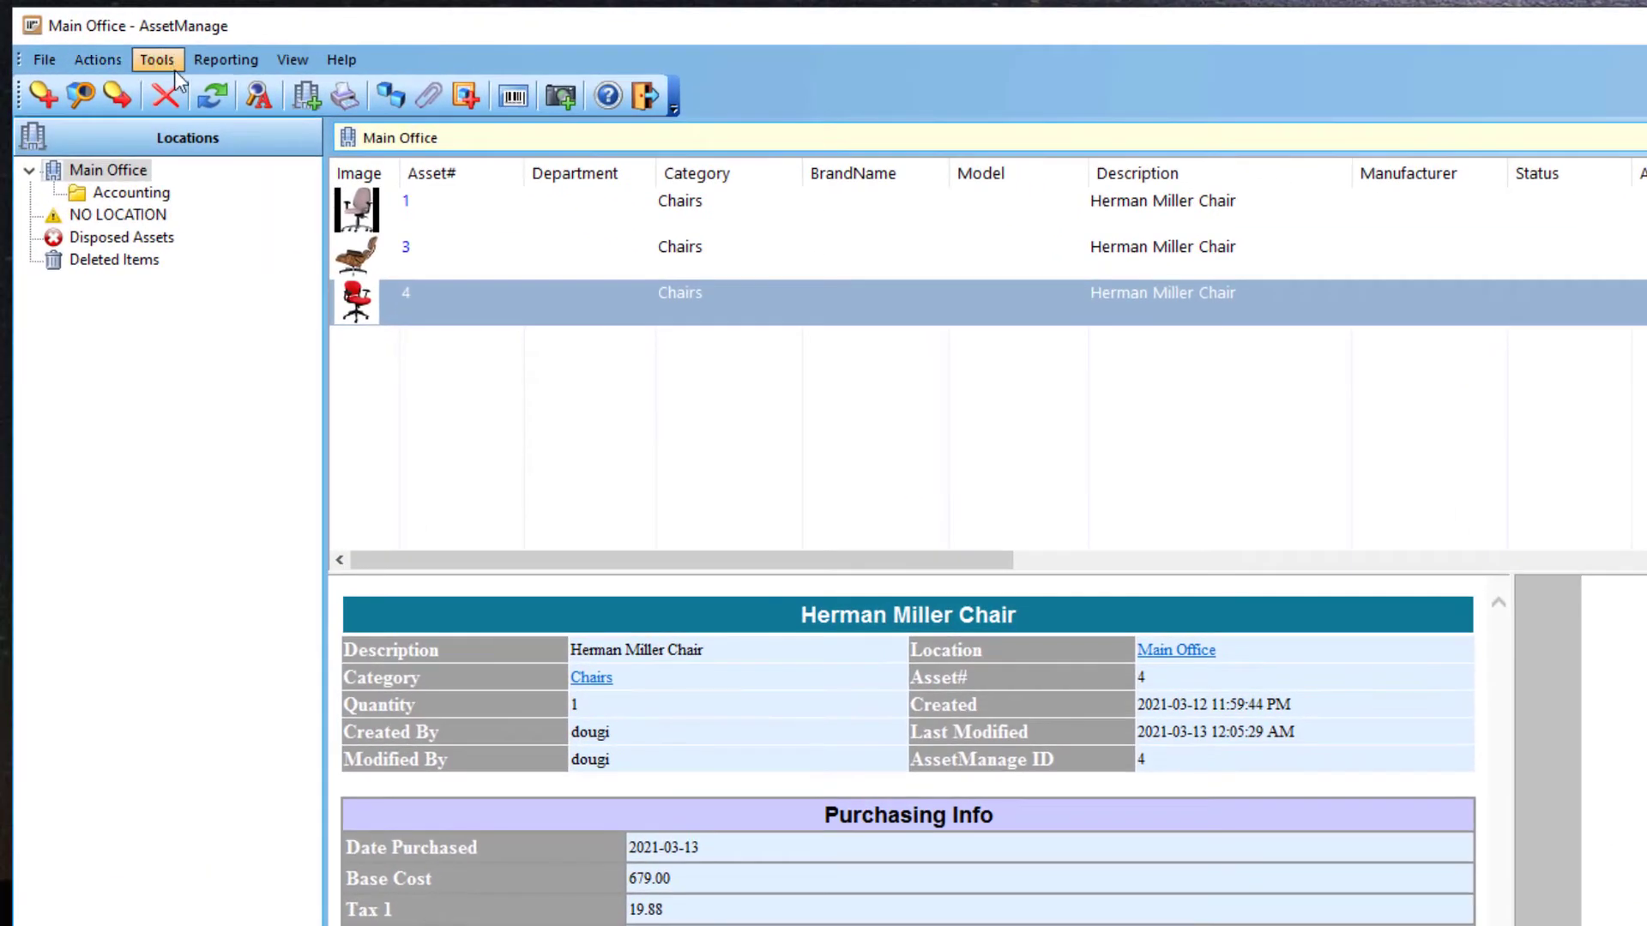
Set Tools > Output Number of File Cards to 5
click(114, 44)
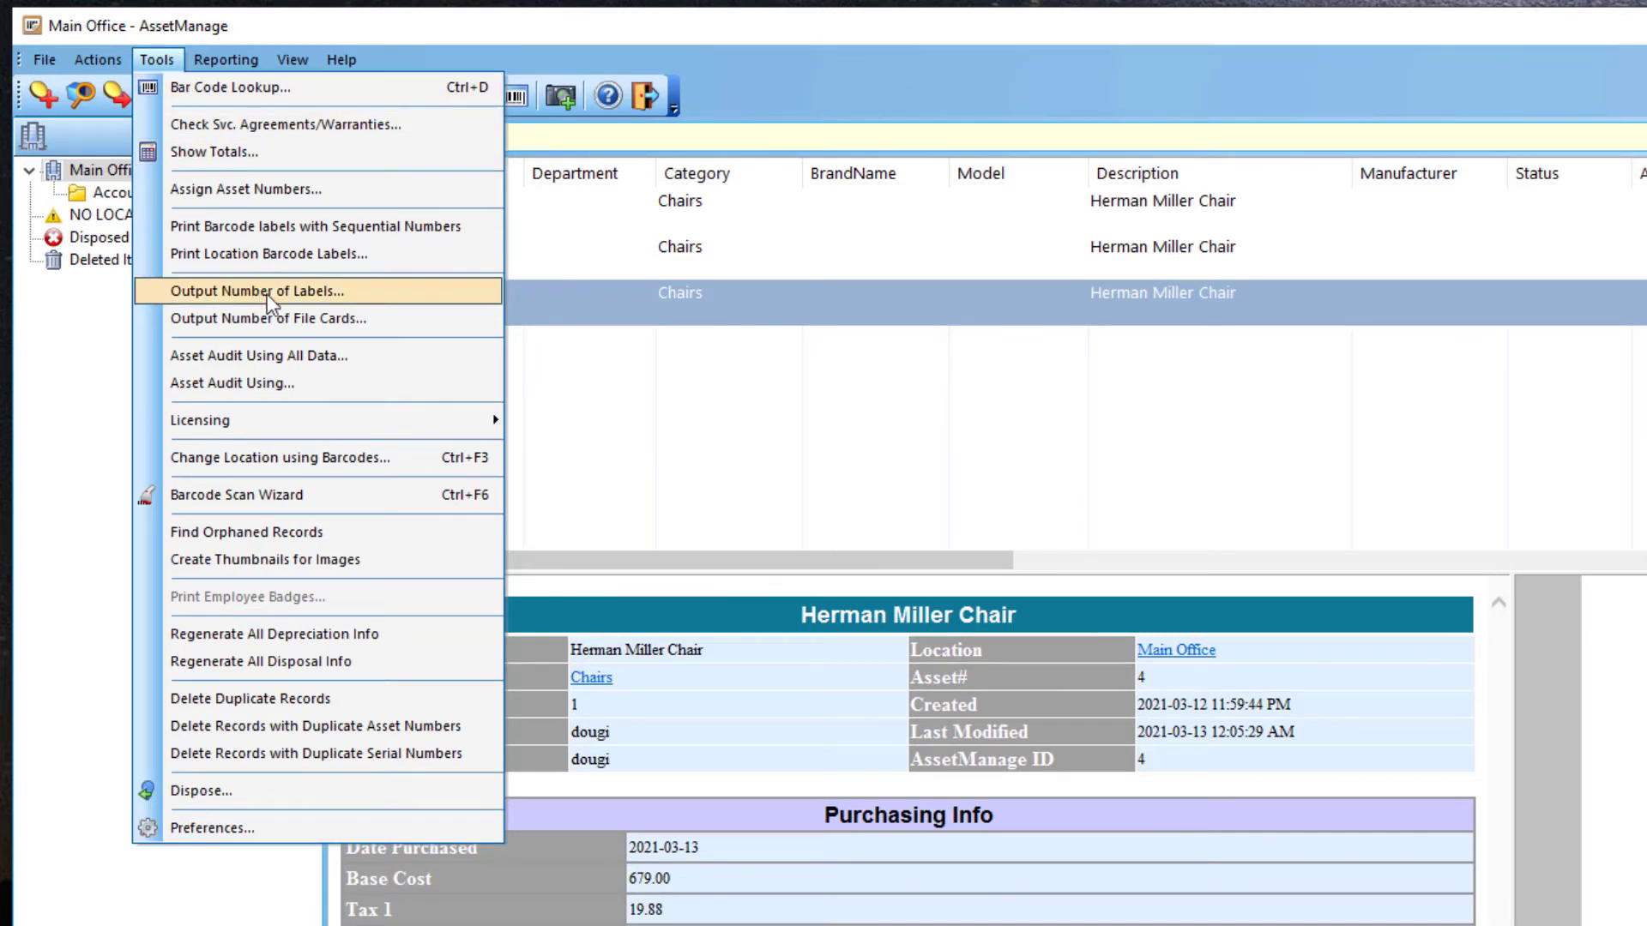
click(316, 328)
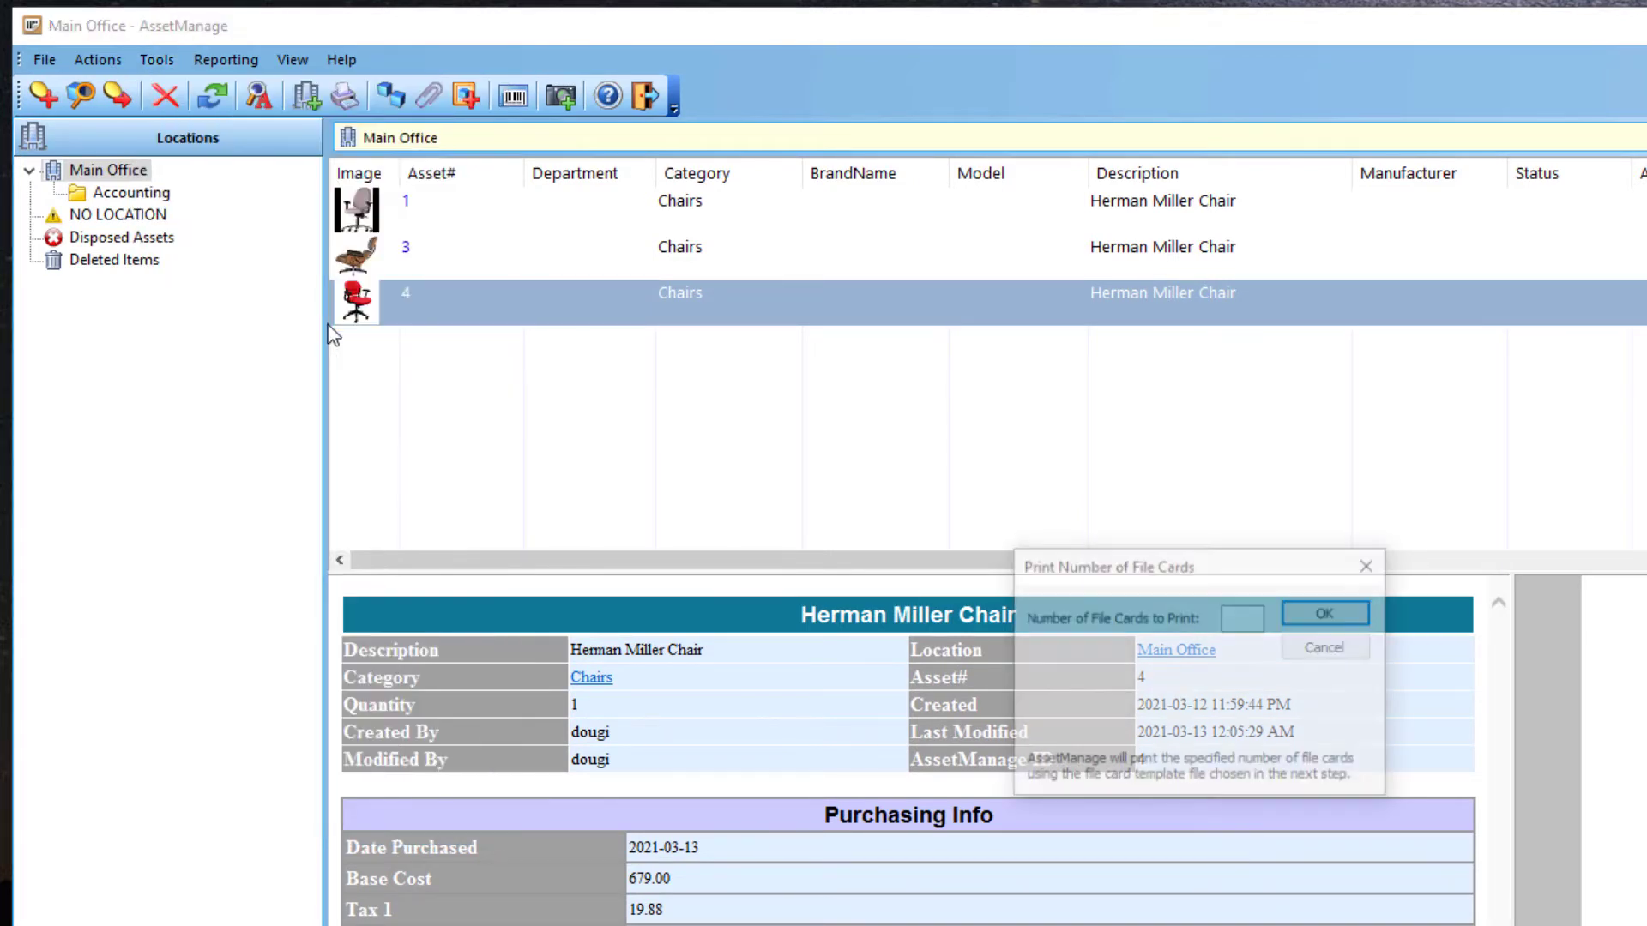
click(1243, 622)
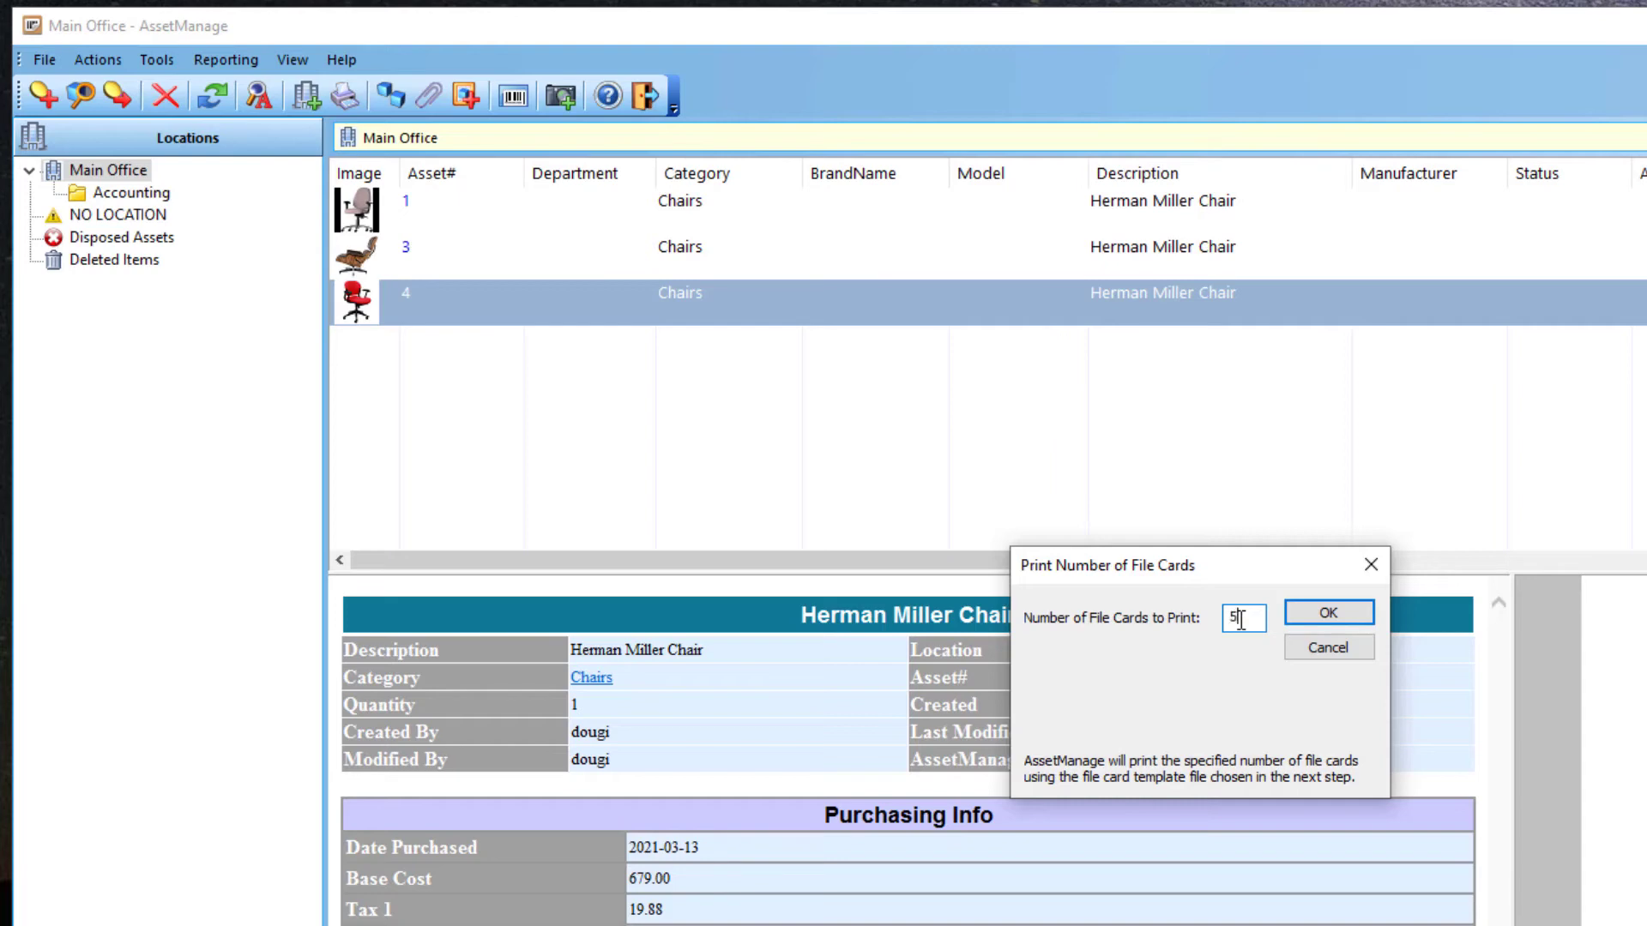
click(1328, 614)
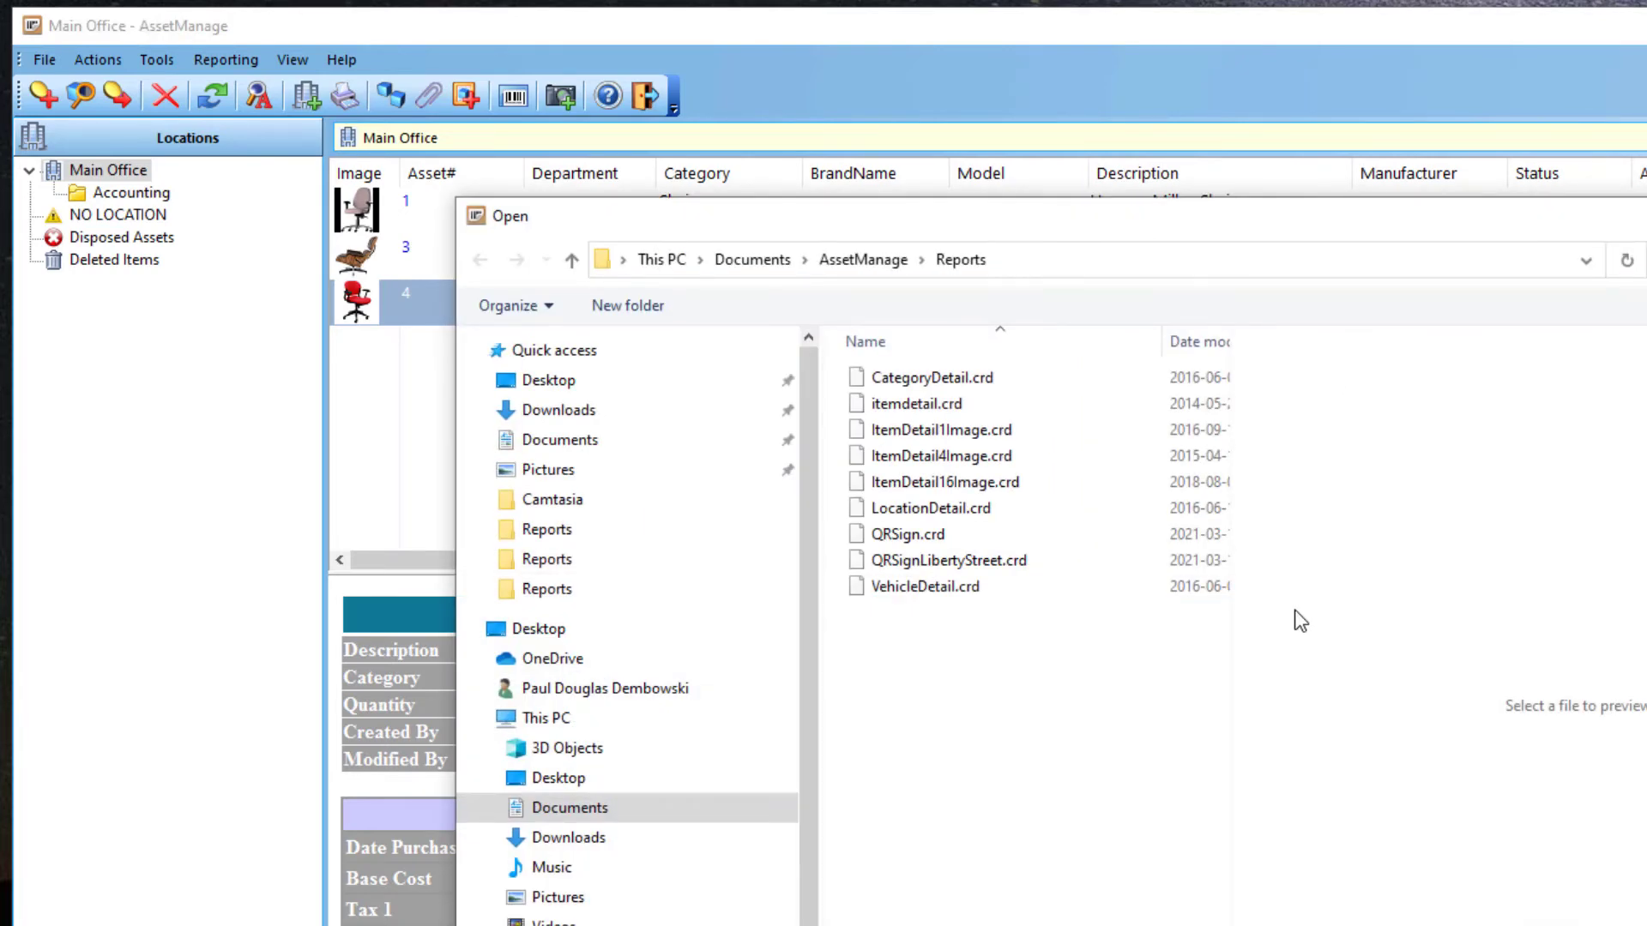
Open the QRSignLibertyStreet.crd template and set Direct to: Preview in Print Options
click(946, 562)
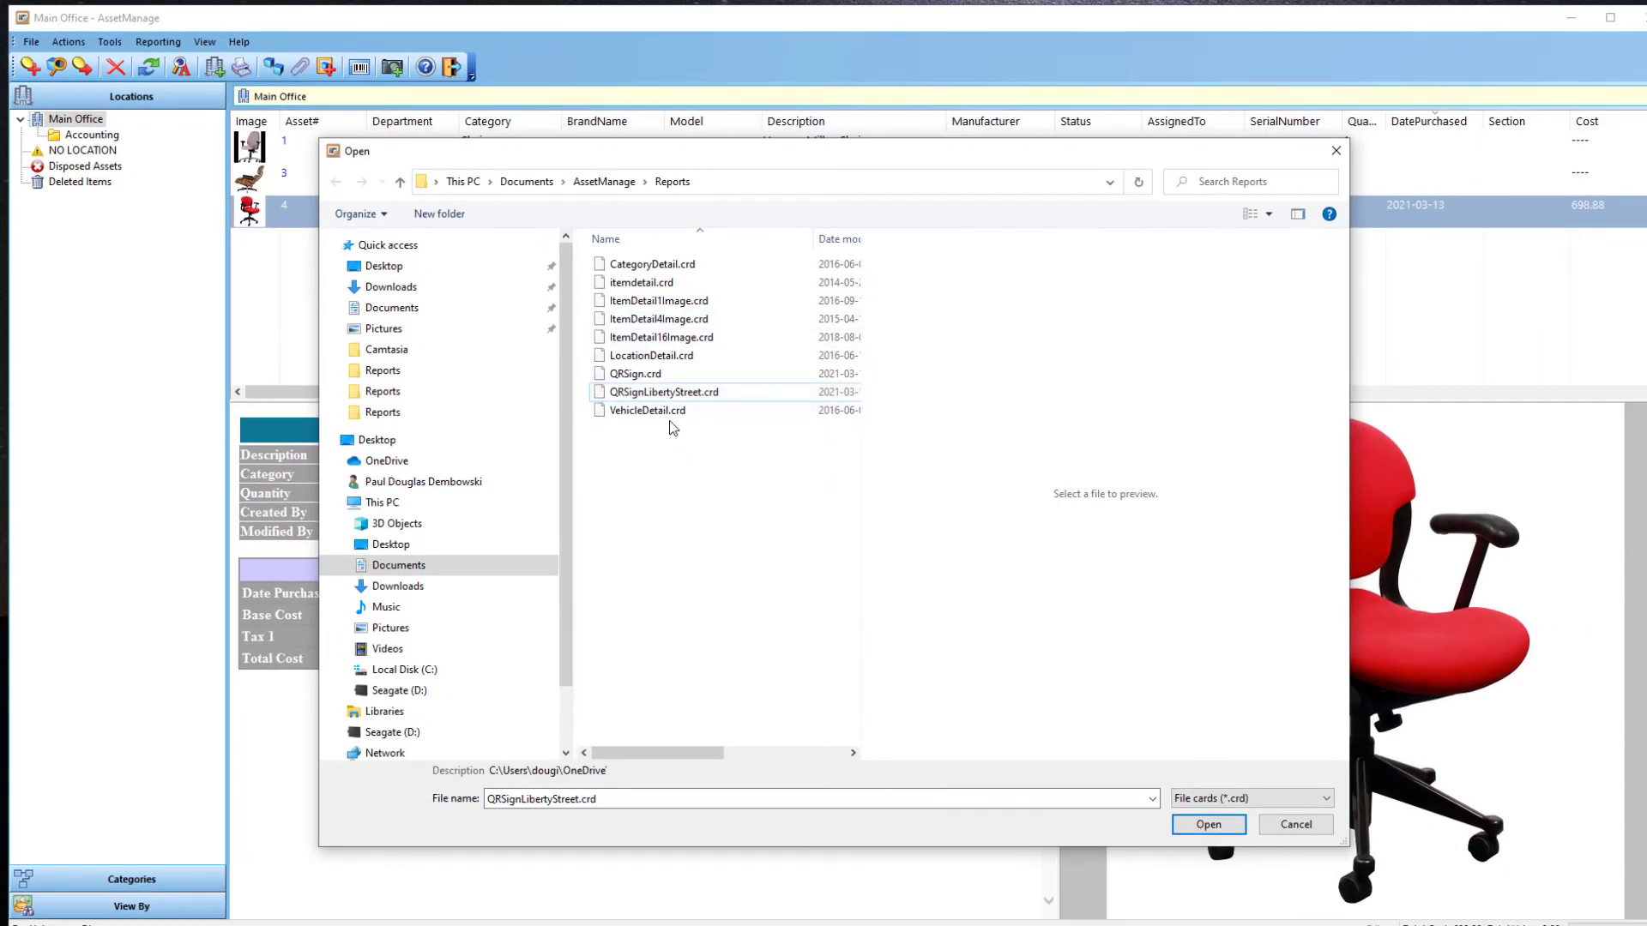
click(660, 396)
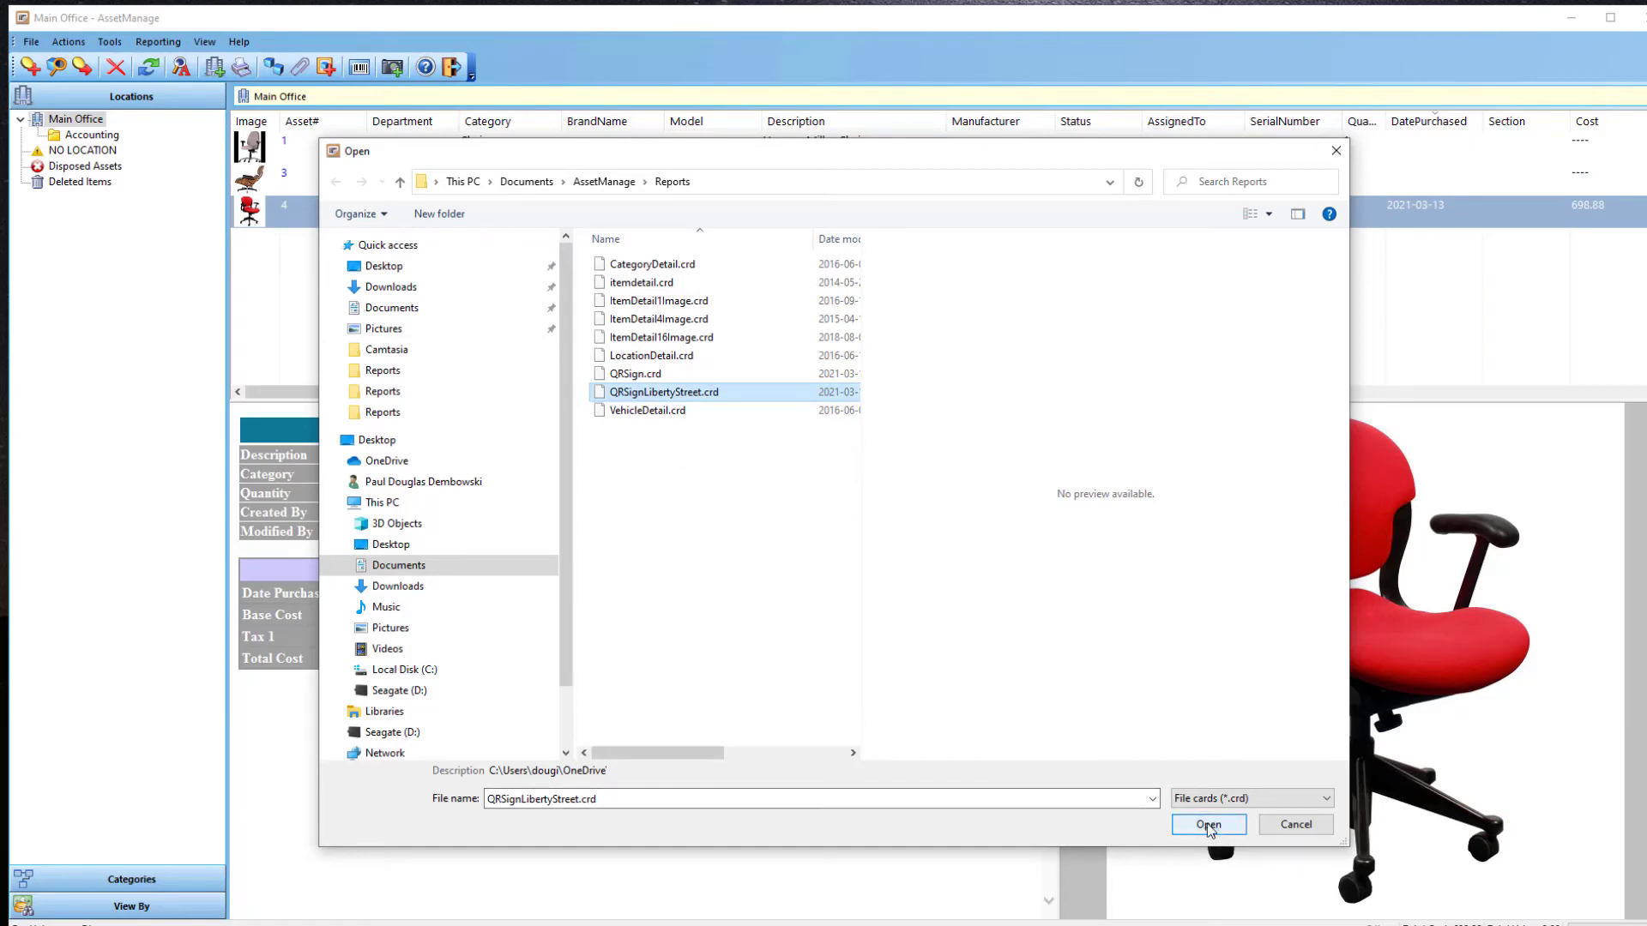
click(1209, 825)
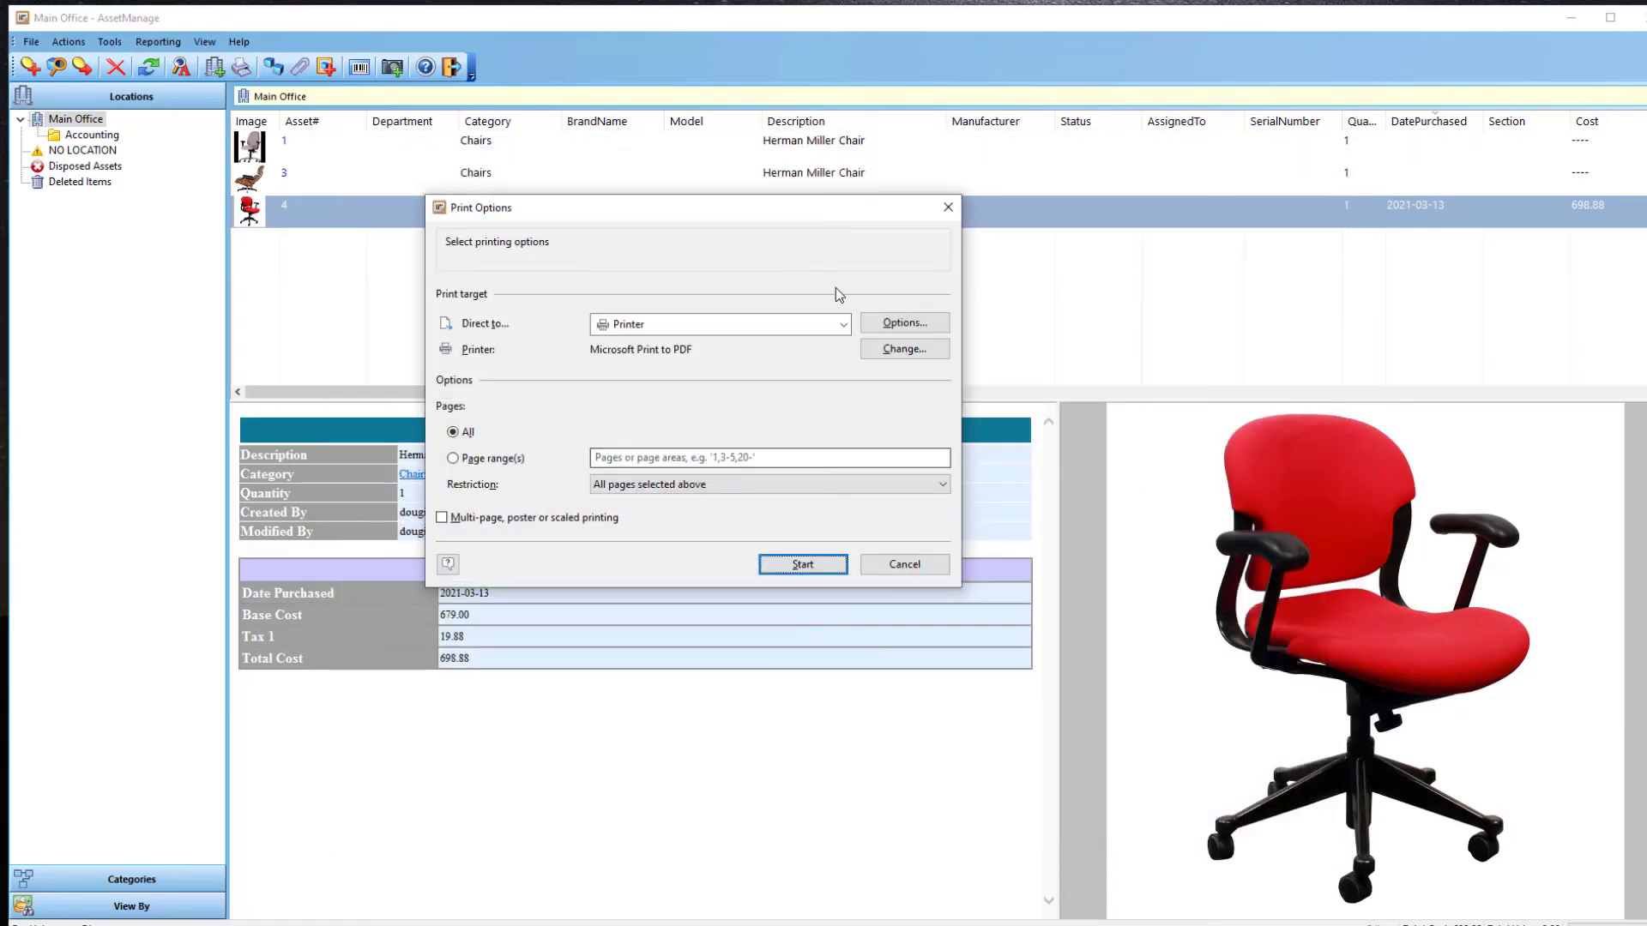
click(845, 327)
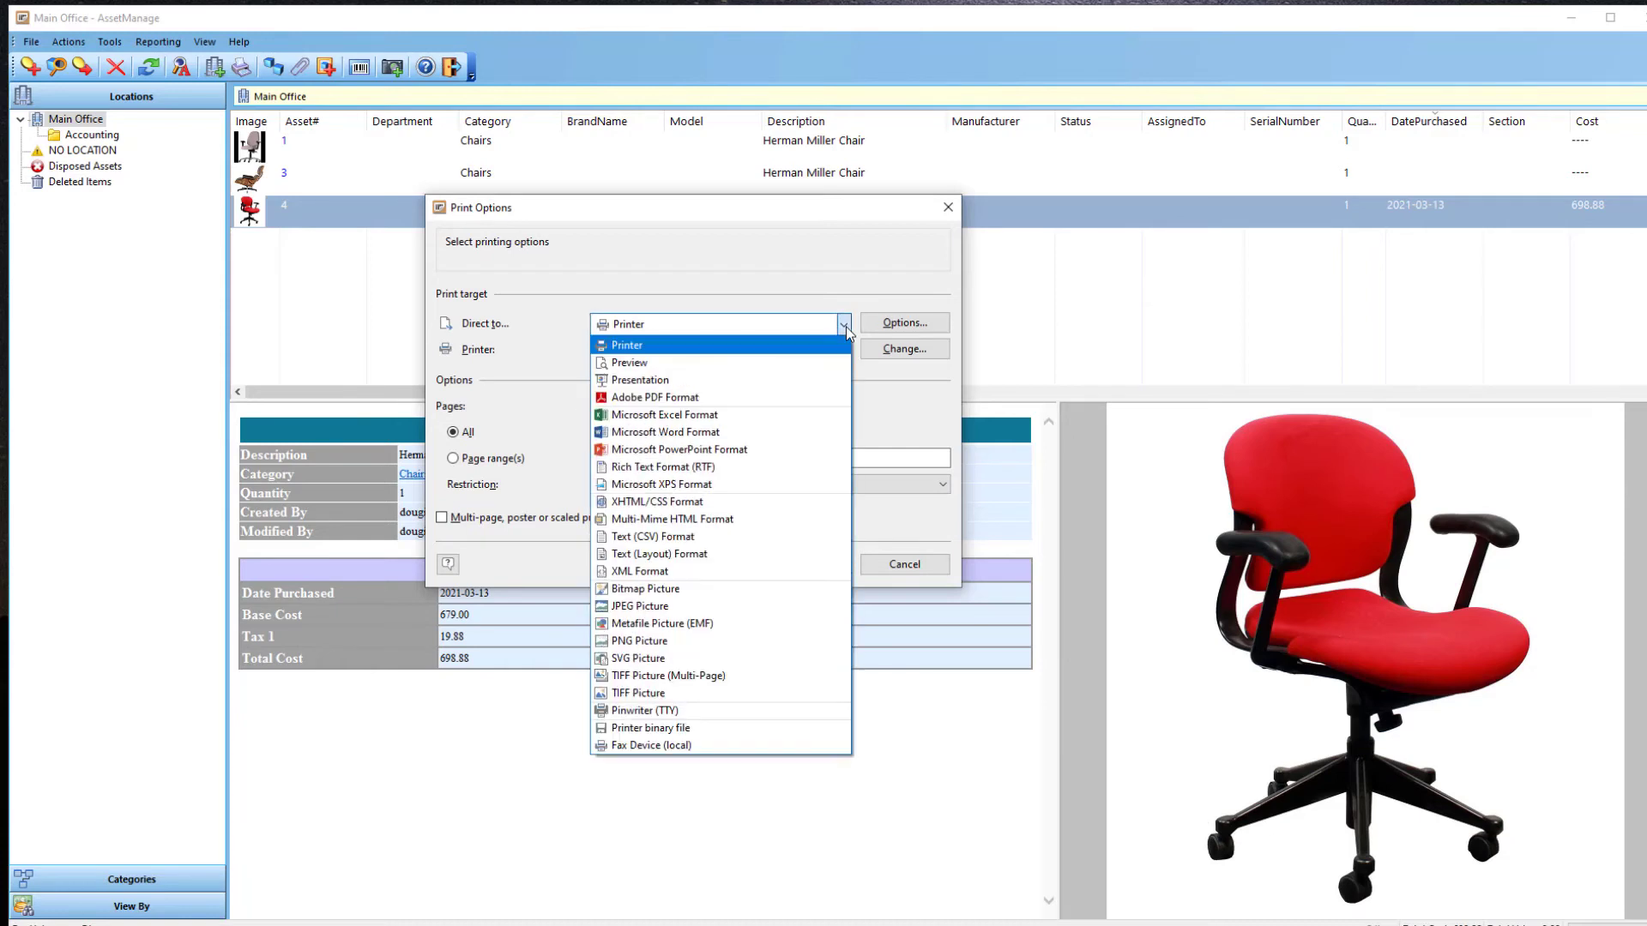
click(799, 364)
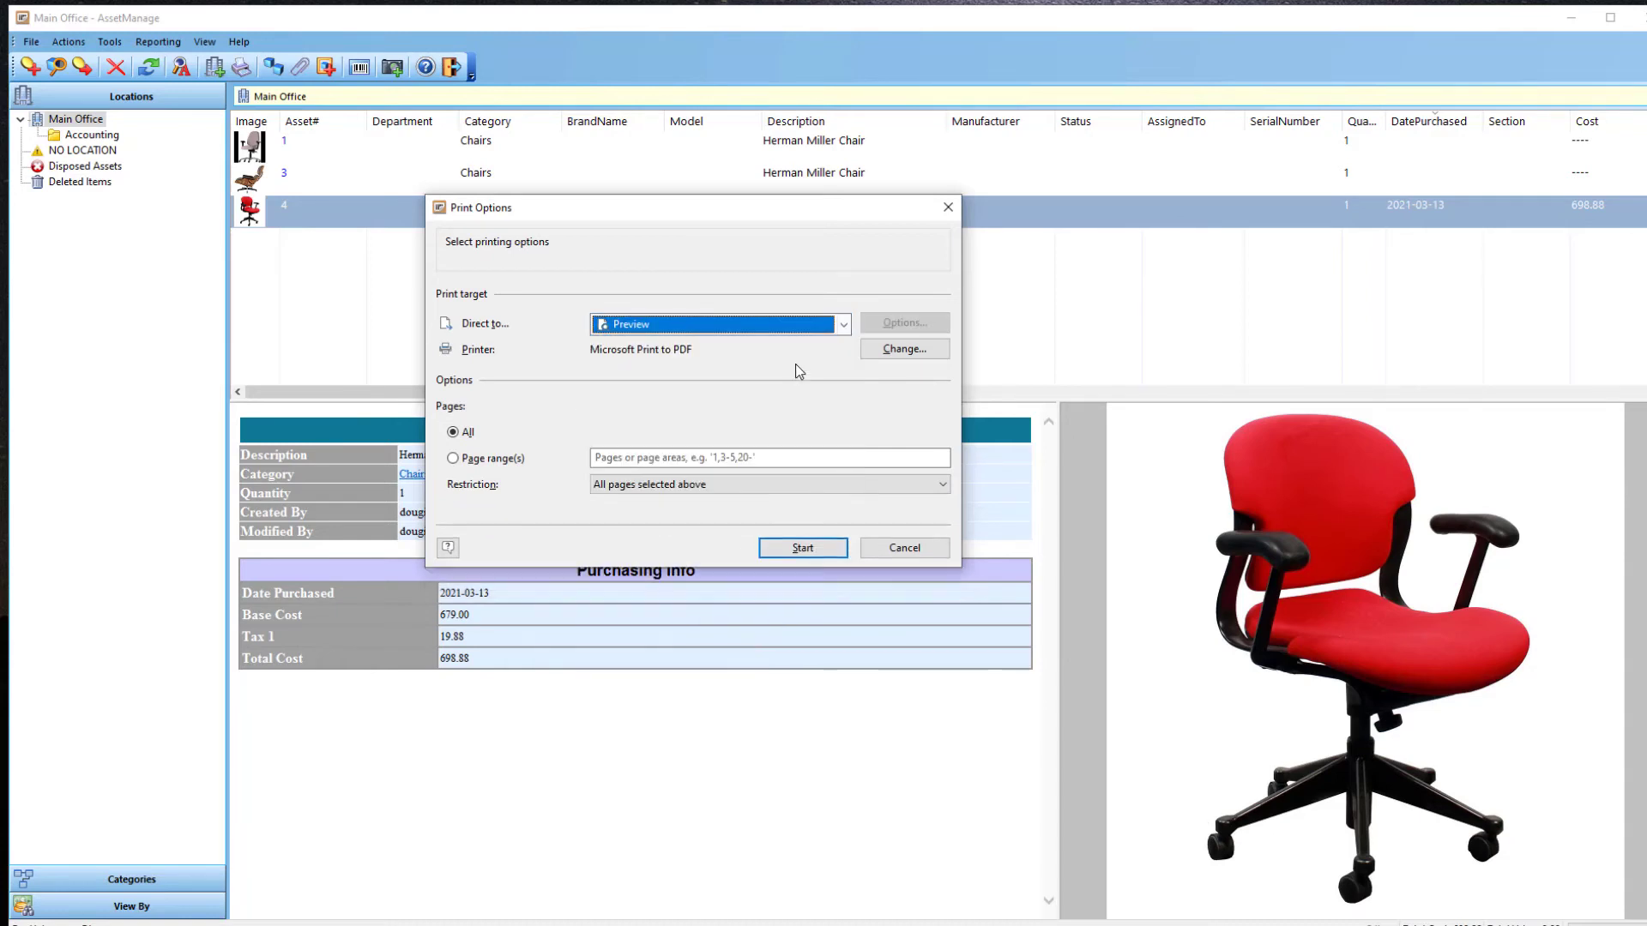
Start the print to show the five QR sign pages in the preview window
click(806, 532)
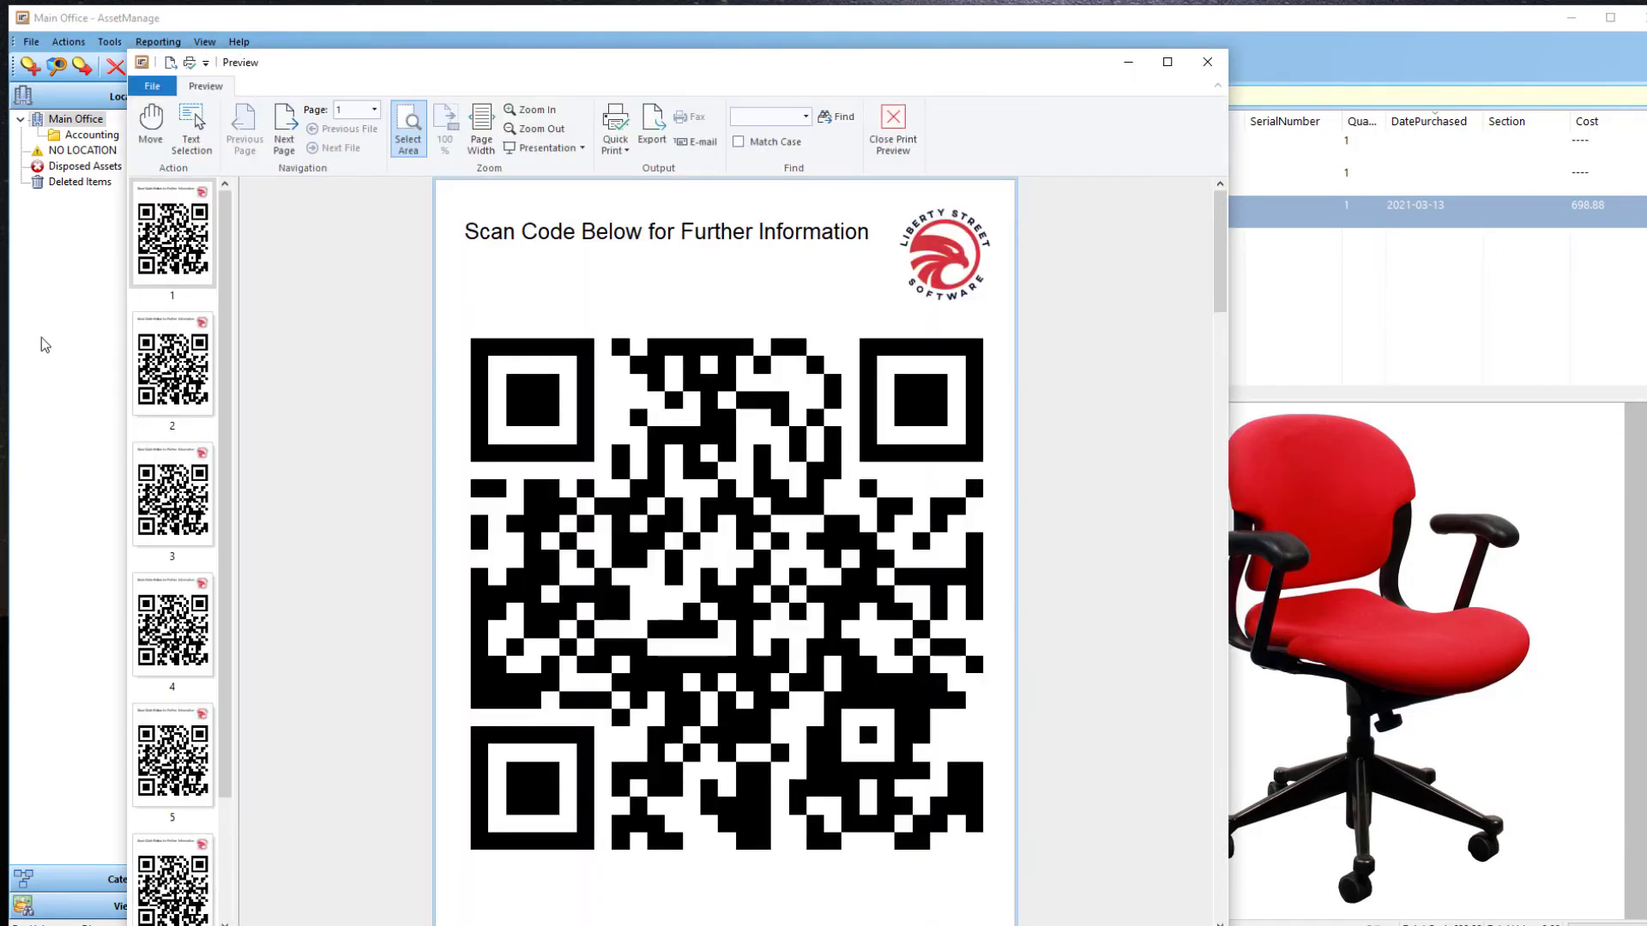